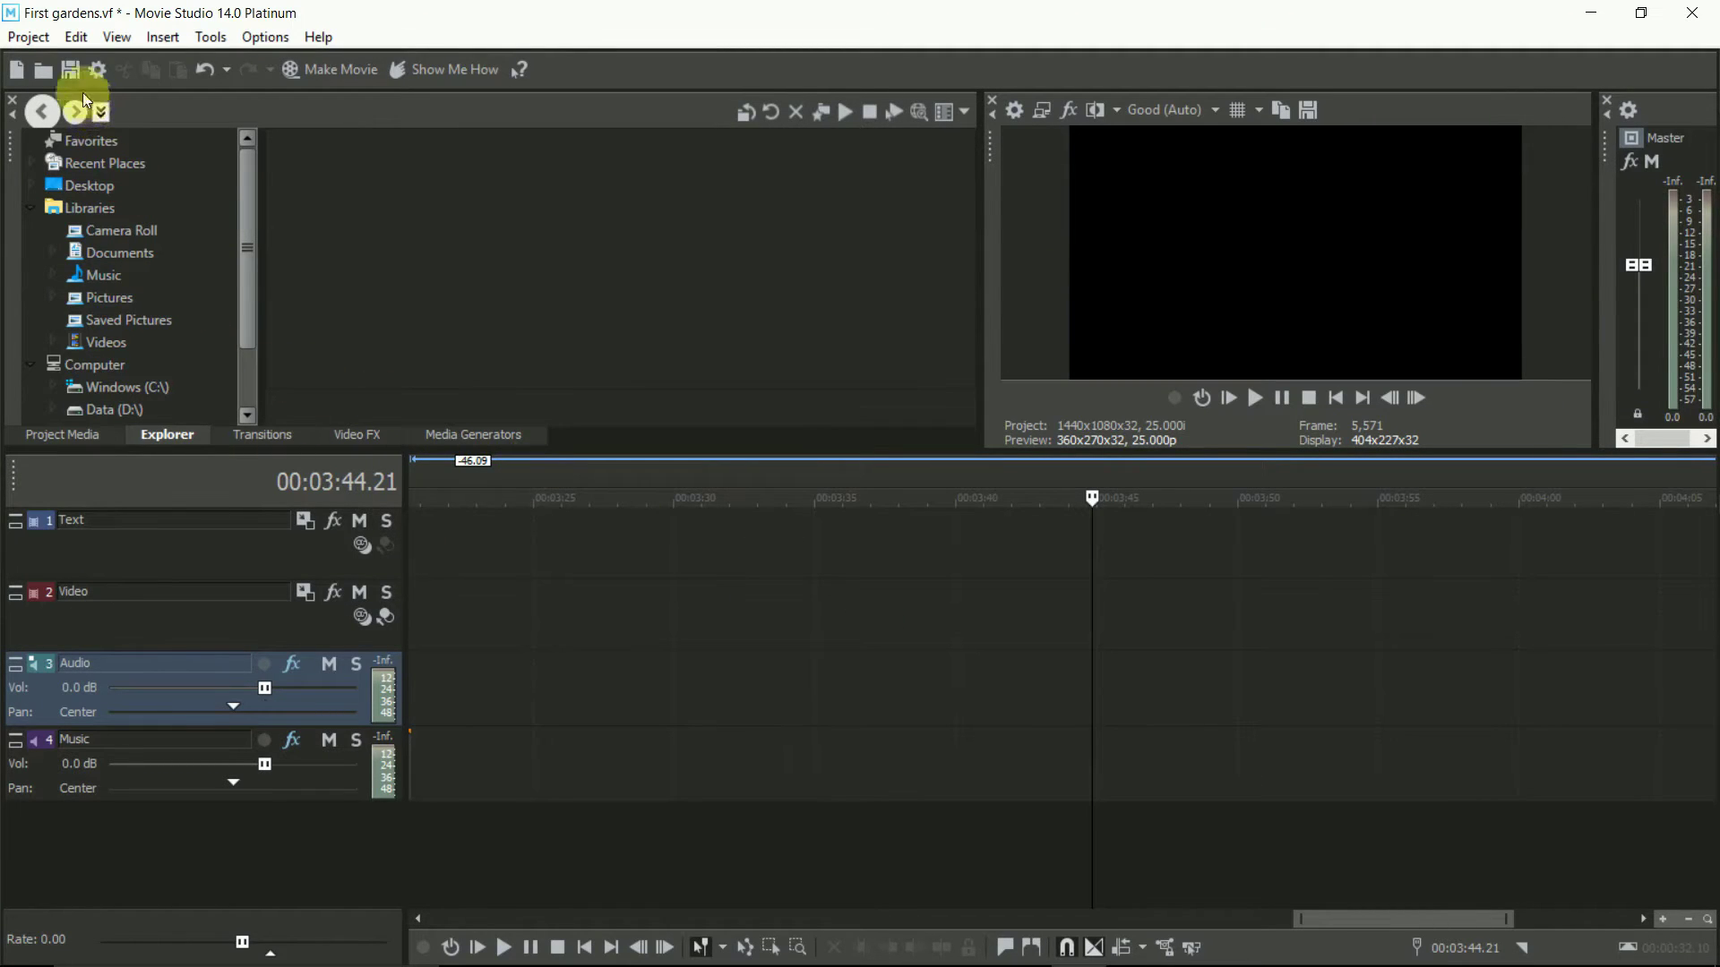
# - Create a new project 'Summer Video' with Europe and Asia (PAL) region and AVCHD 1920x1080-50i
pyautogui.click(25, 37)
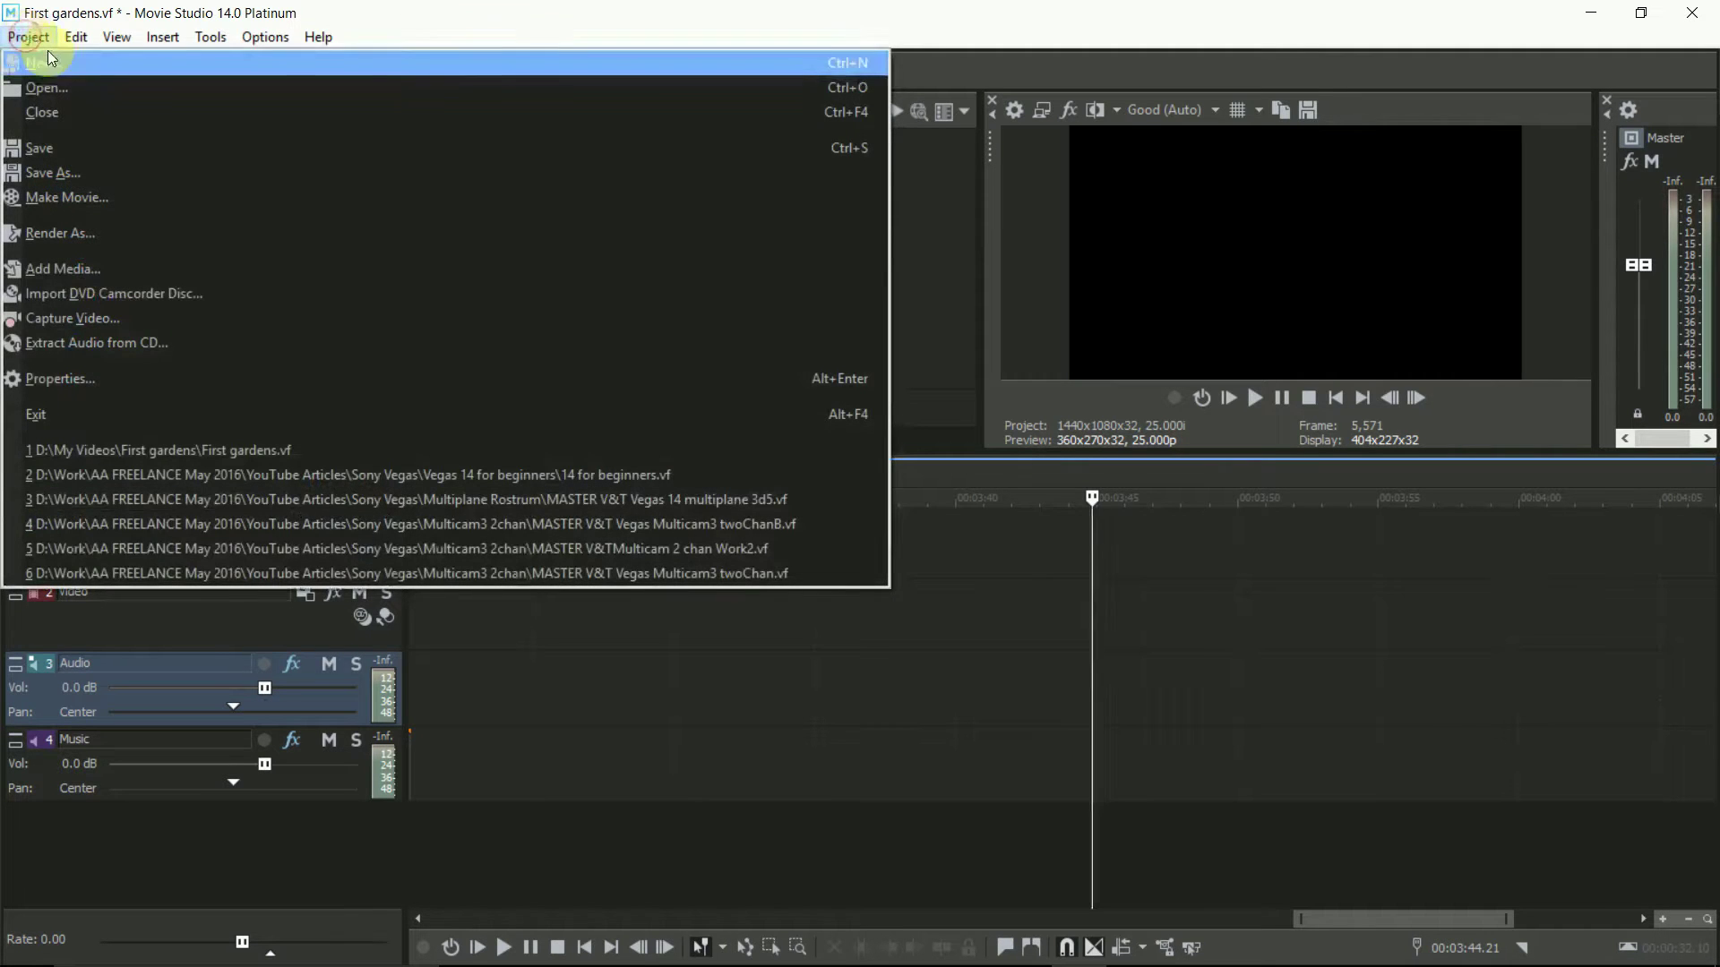
pyautogui.click(46, 62)
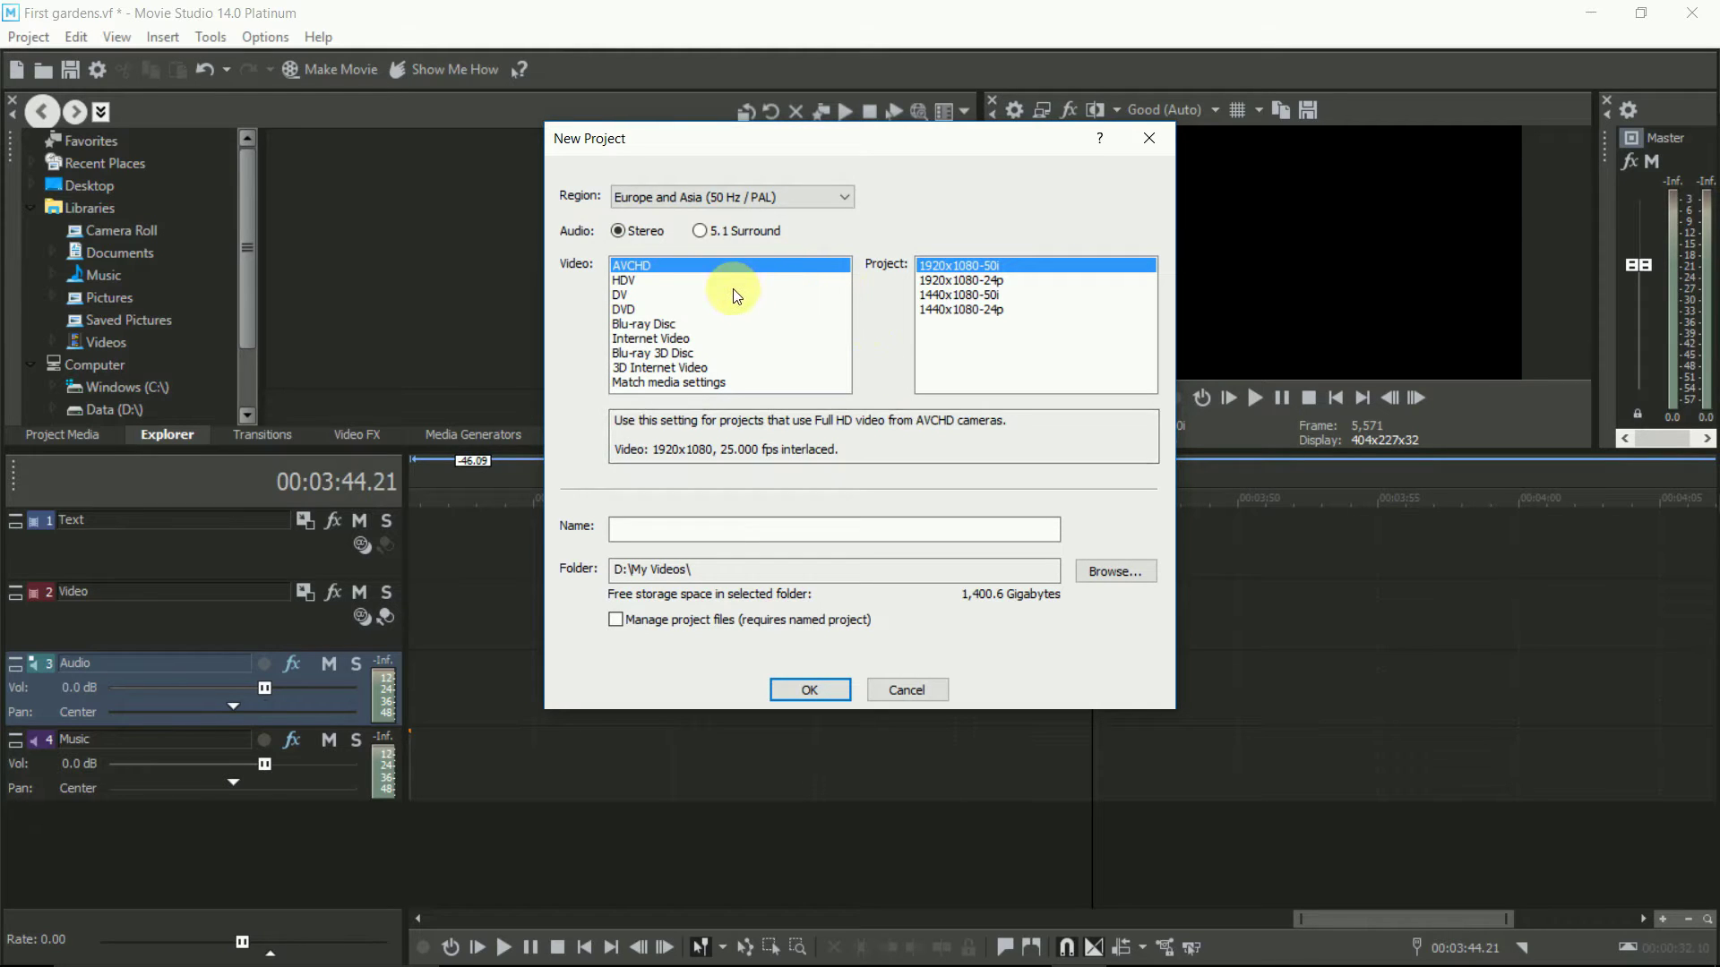
pyautogui.click(840, 197)
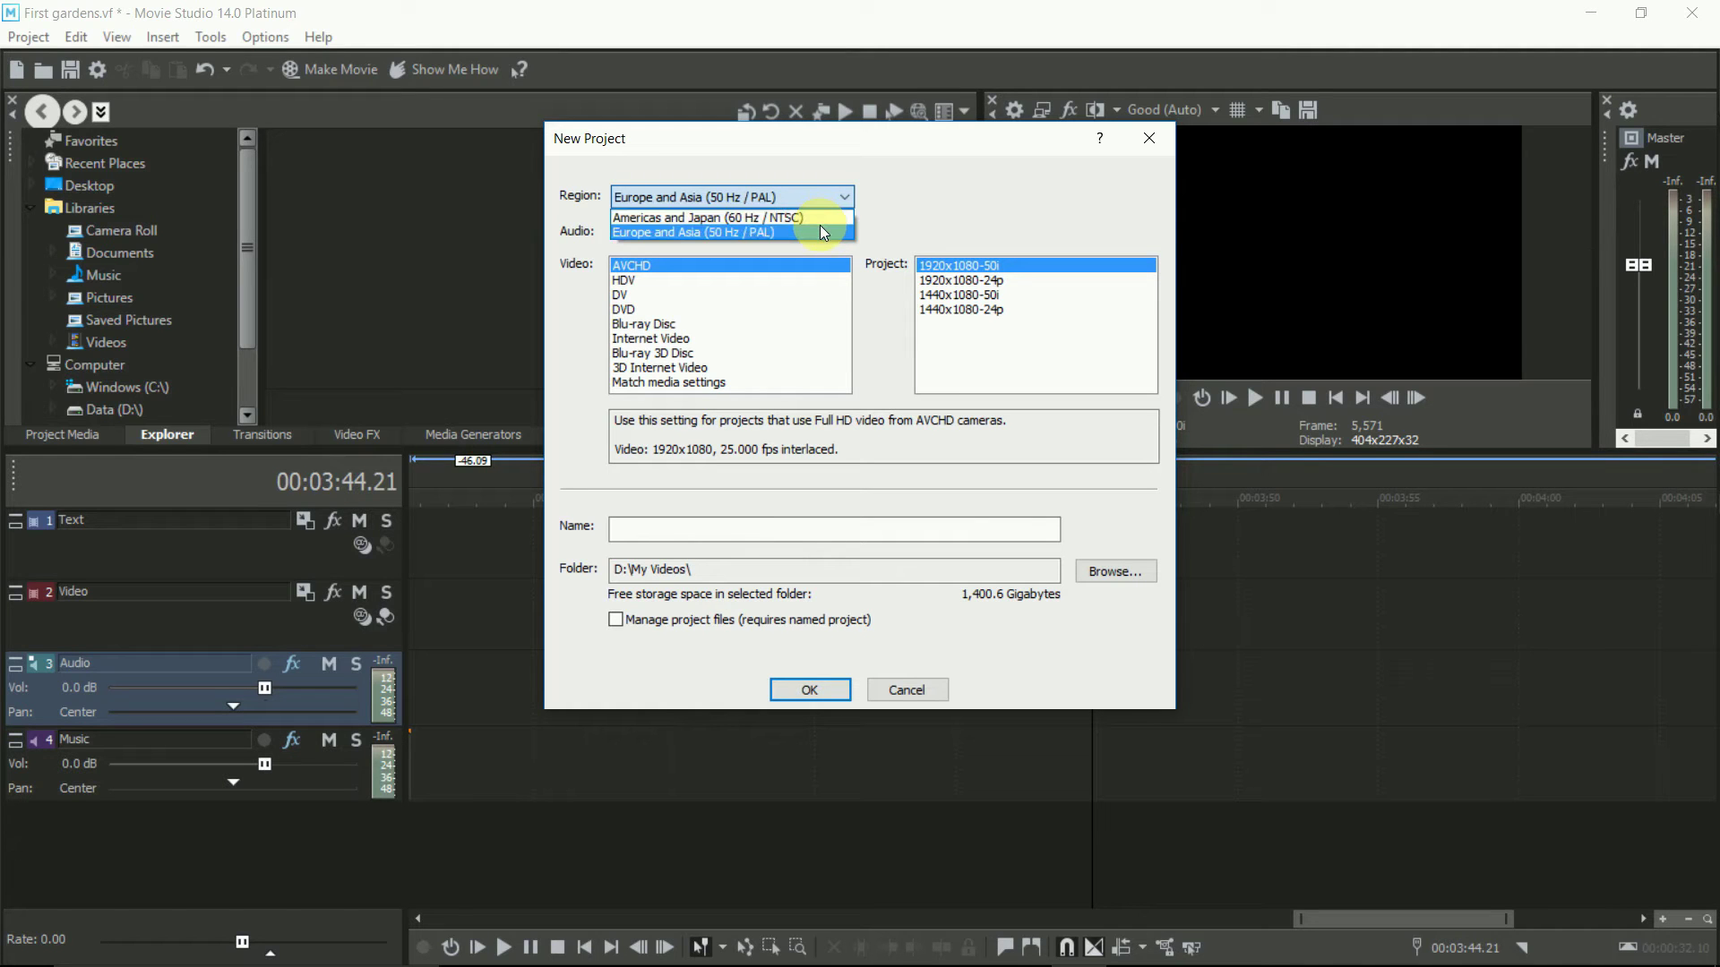
pyautogui.click(820, 231)
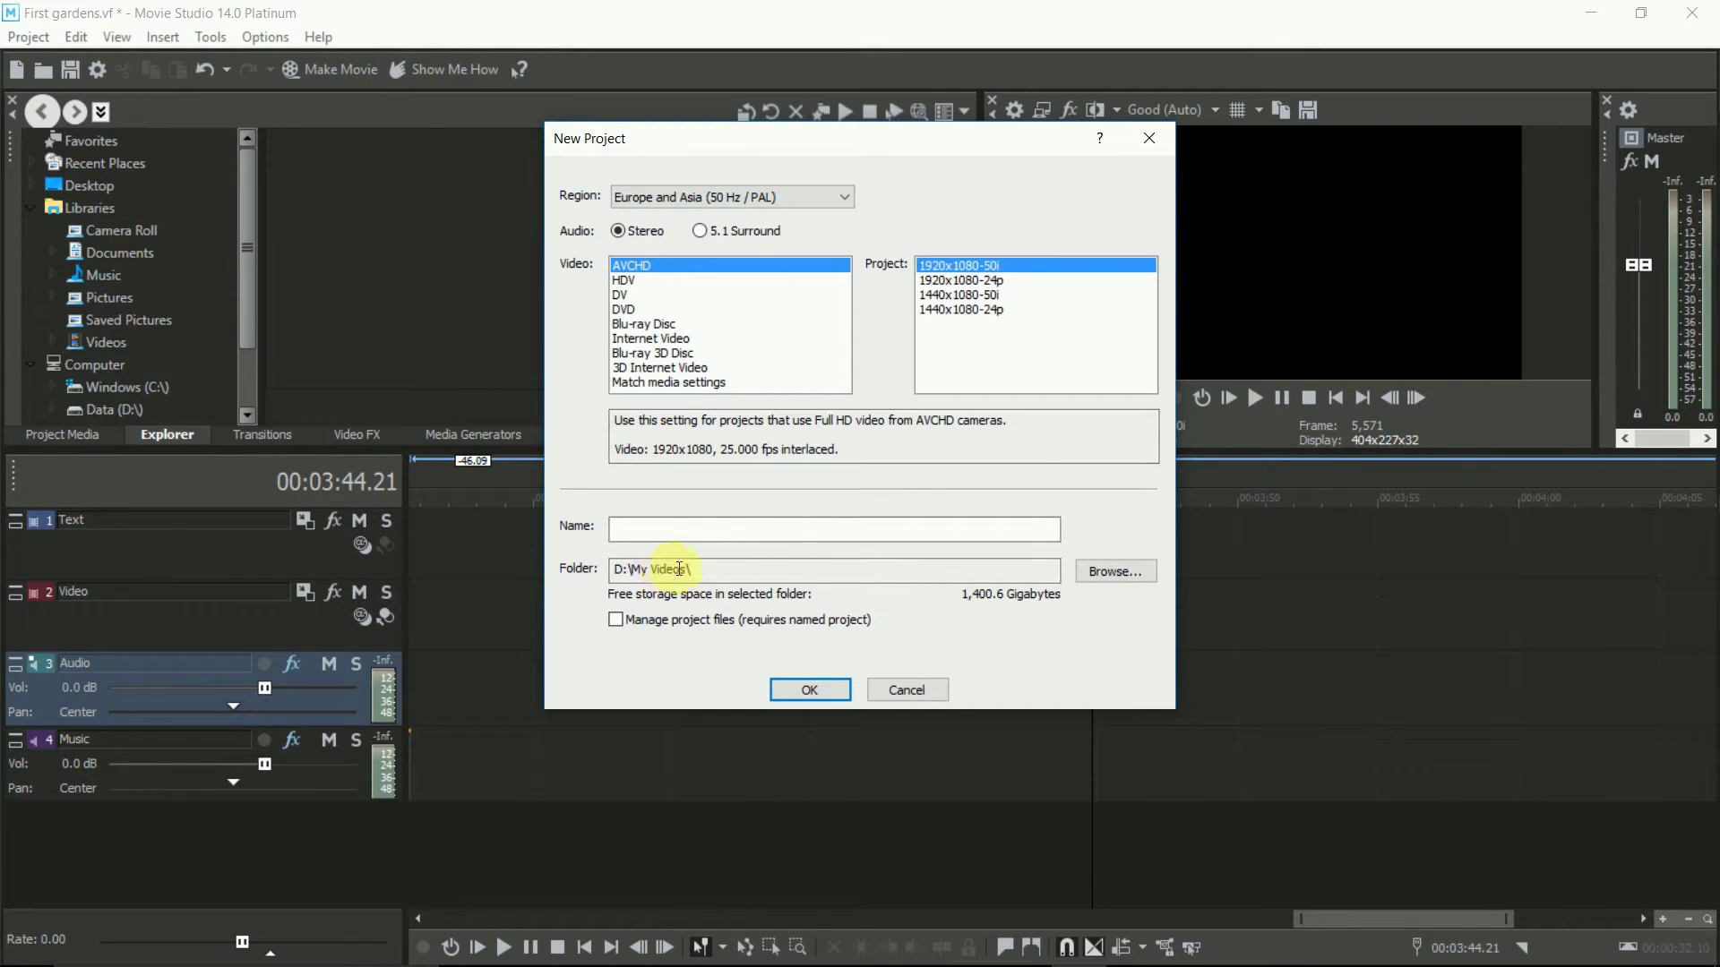
pyautogui.click(691, 528)
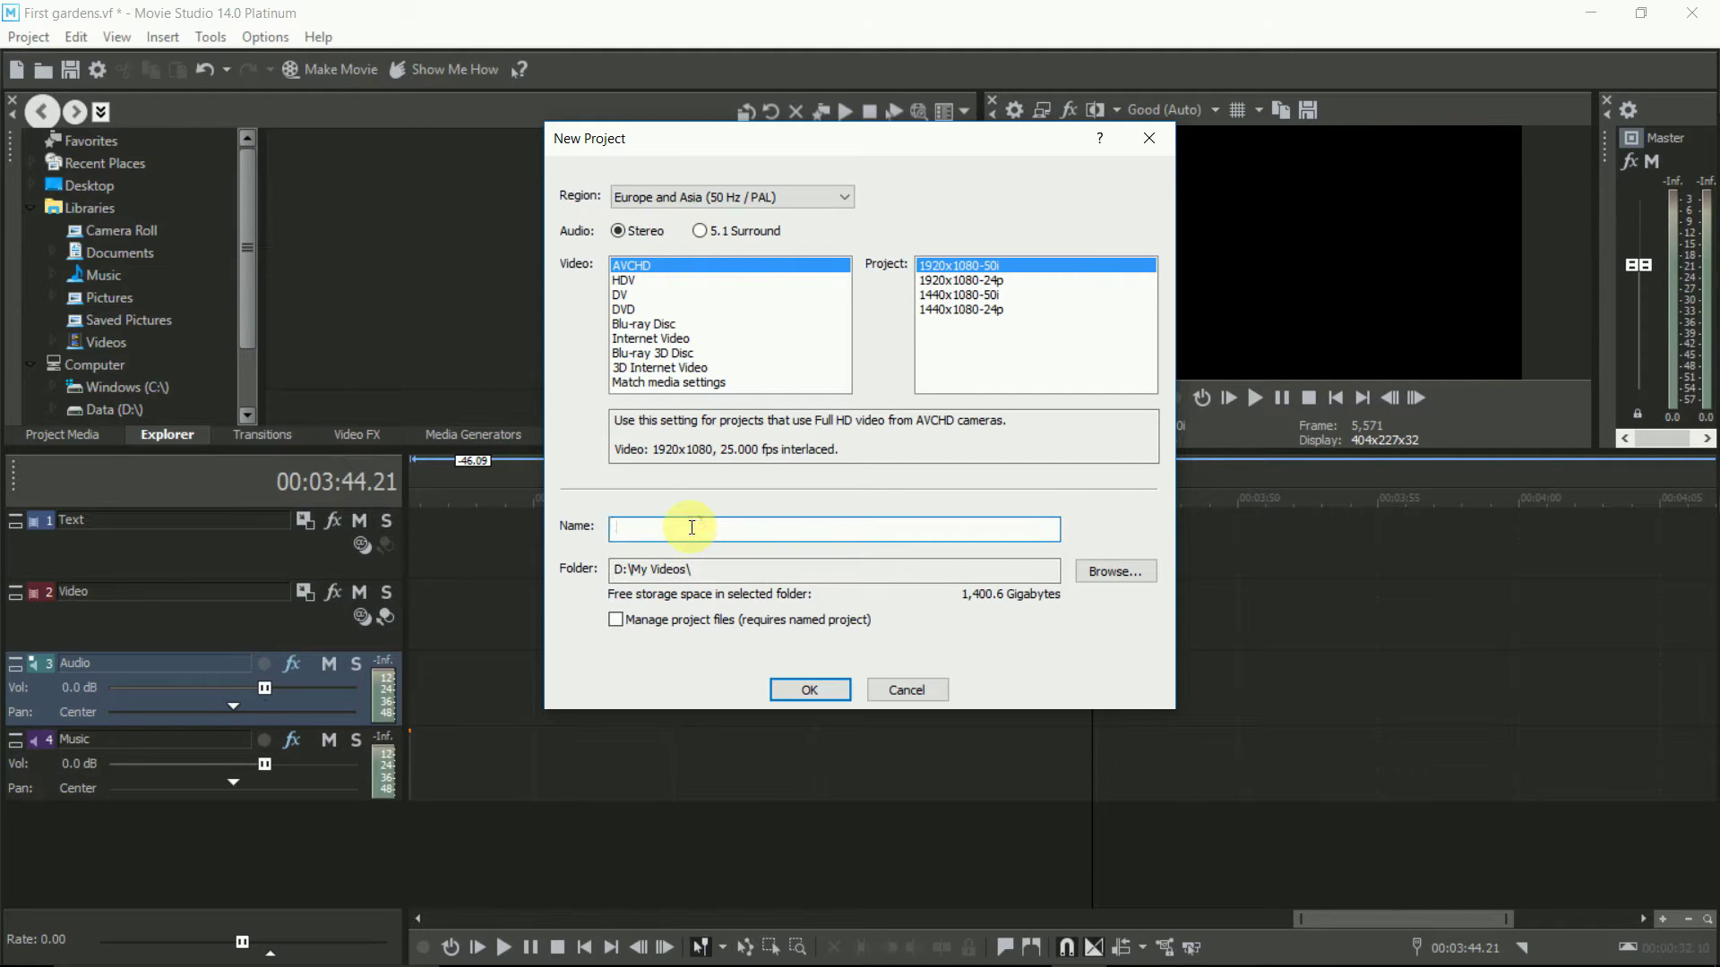
pyautogui.write('Summer Video')
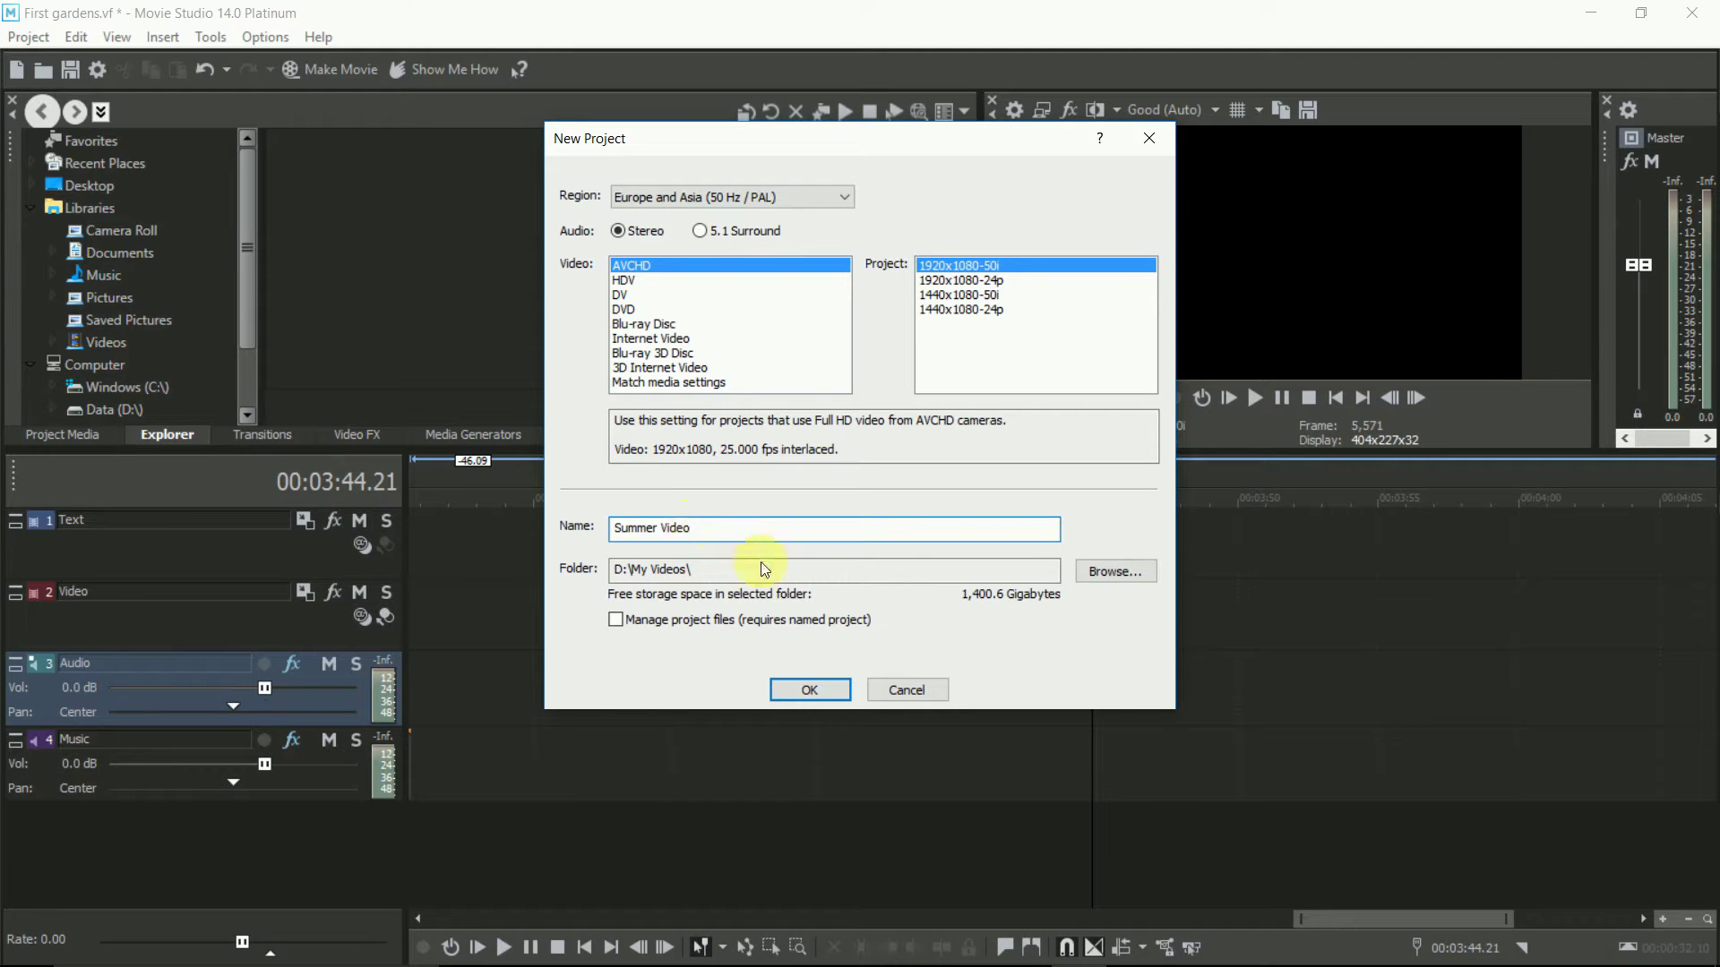
pyautogui.click(832, 690)
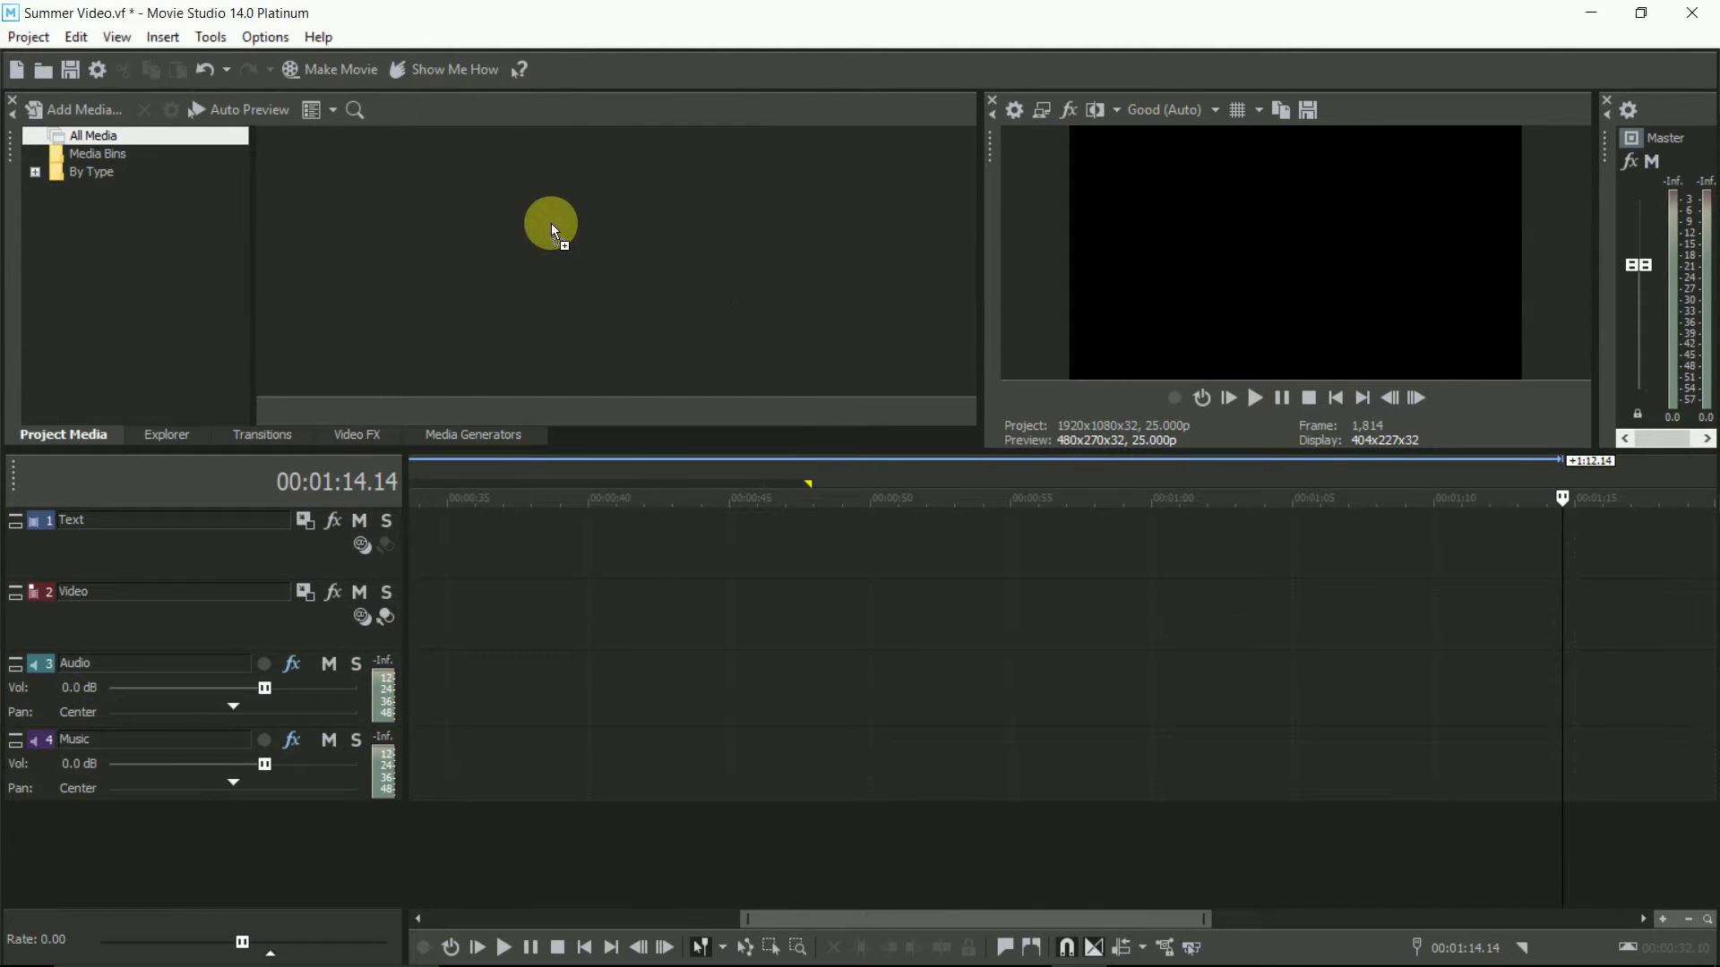
# - Import the five media files and place introduction.mp4 at the start of the timeline
pyautogui.moveTo(551, 223); pyautogui.dragTo(551, 228)
pyautogui.click(573, 316)
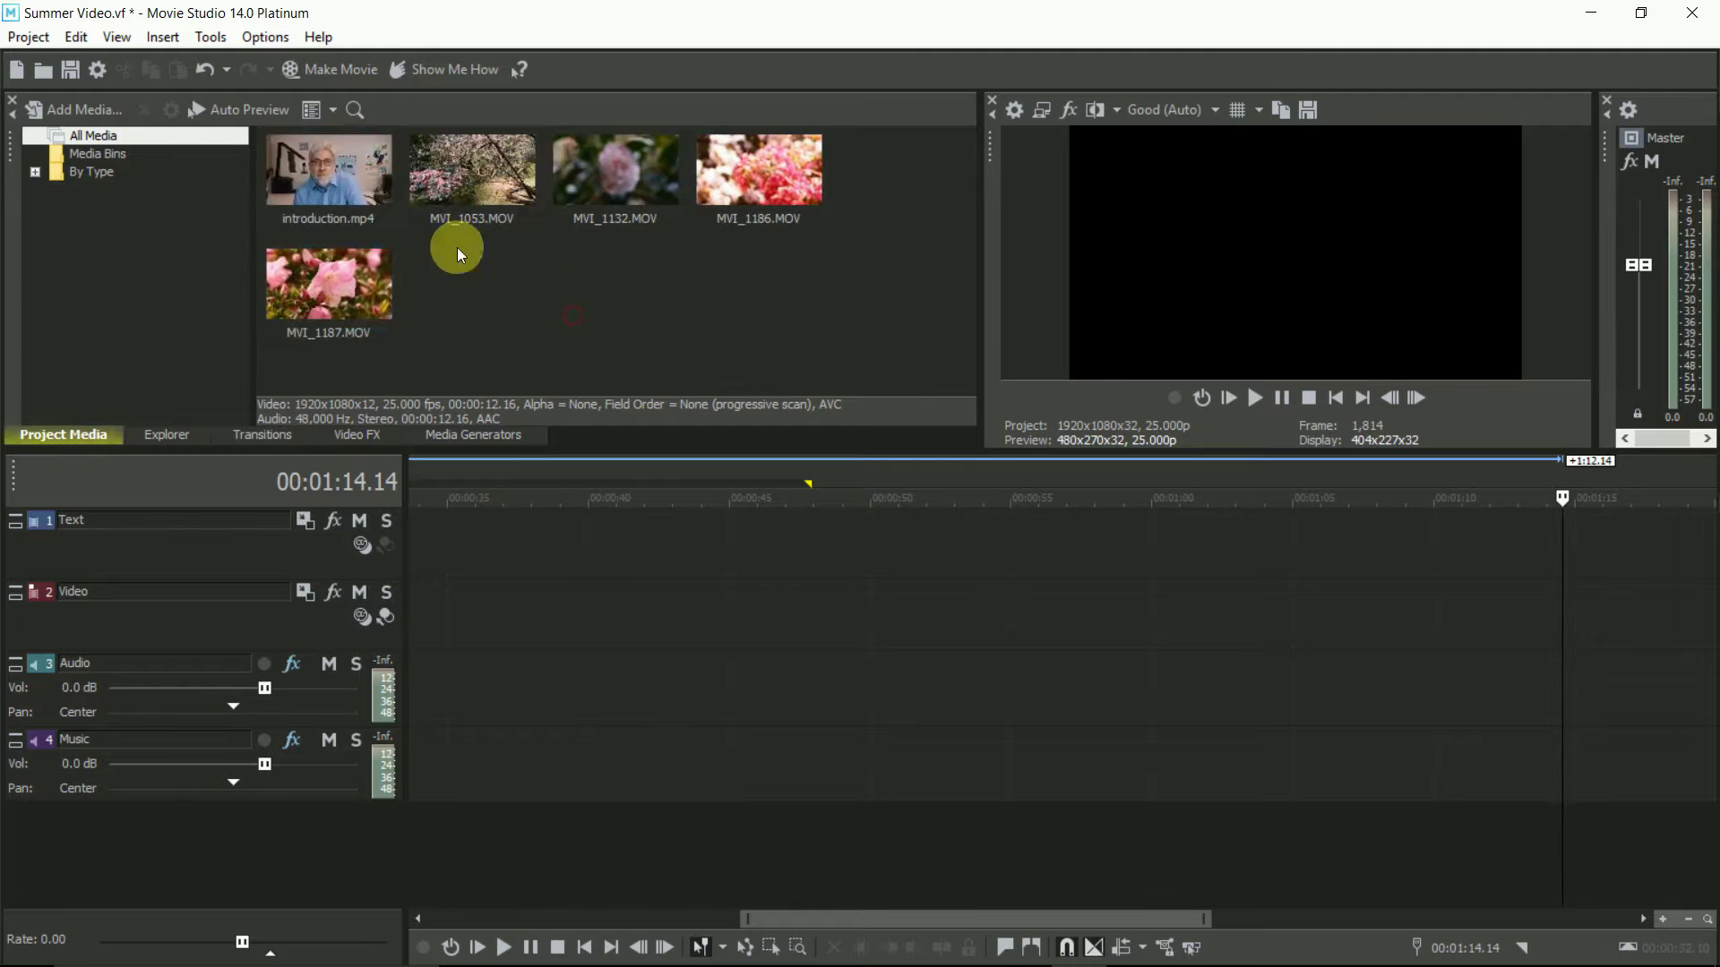
pyautogui.moveTo(323, 170); pyautogui.dragTo(441, 472)
pyautogui.moveTo(1380, 609); pyautogui.dragTo(405, 616)
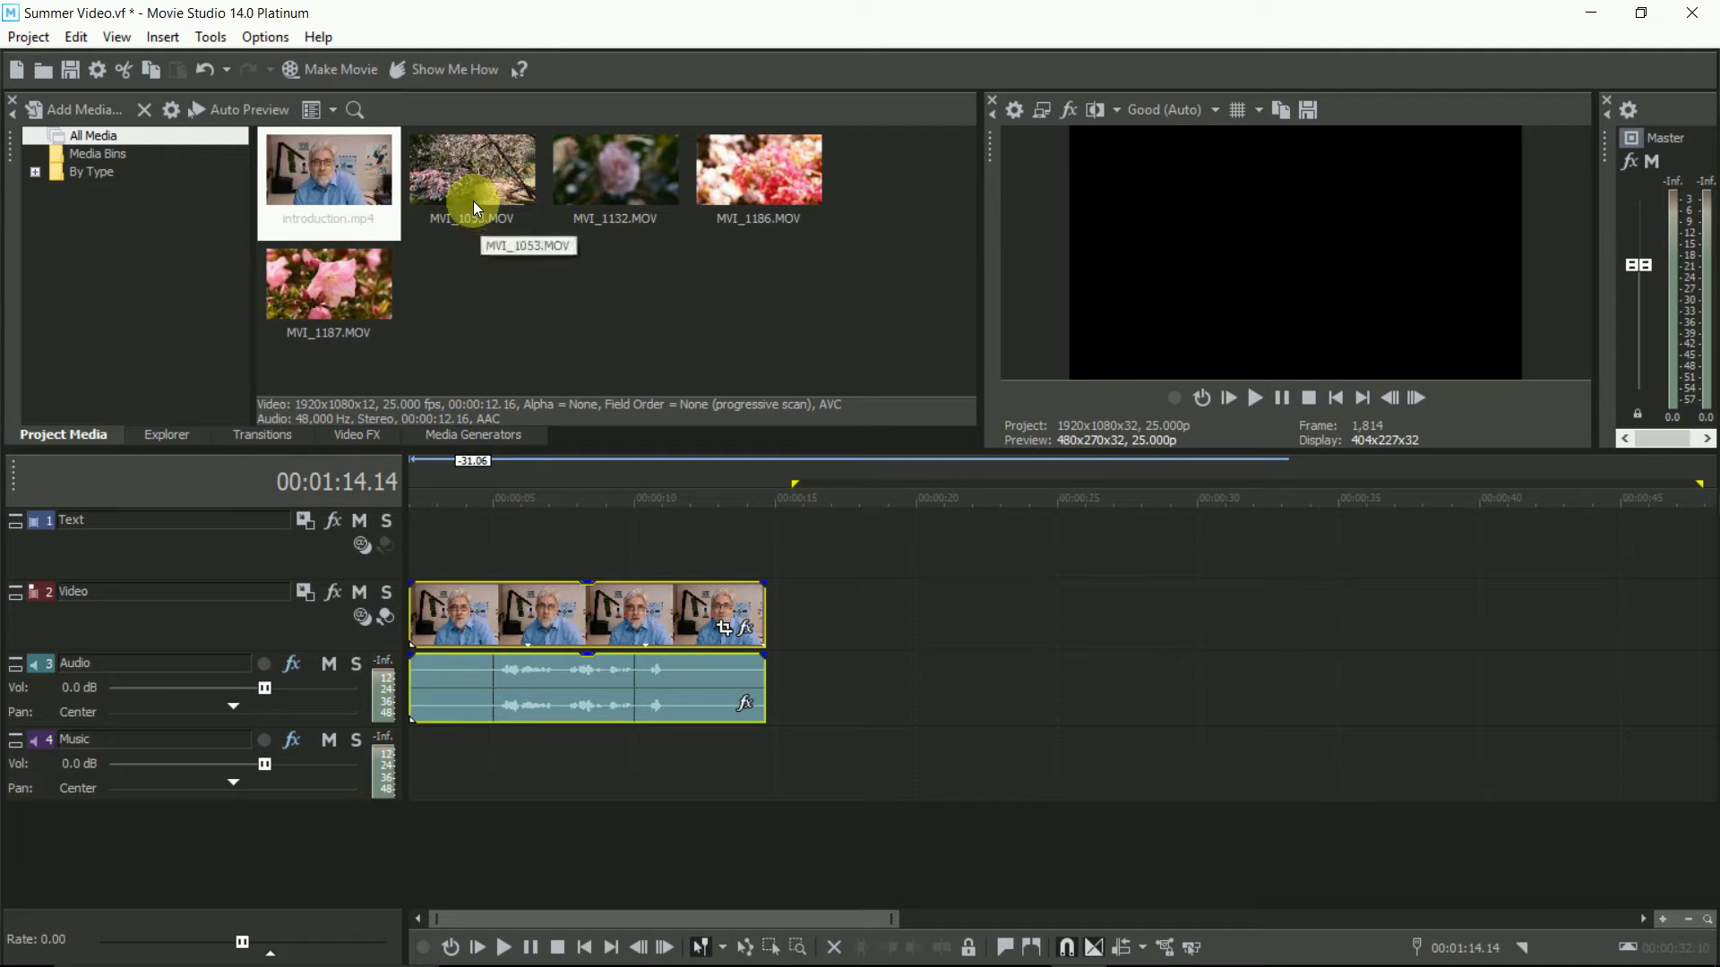
# - Add MVI_1053, MVI_1186 and MVI_1132 in order after the introduction clip
pyautogui.moveTo(473, 190); pyautogui.dragTo(814, 627)
pyautogui.moveTo(770, 171); pyautogui.dragTo(1160, 623)
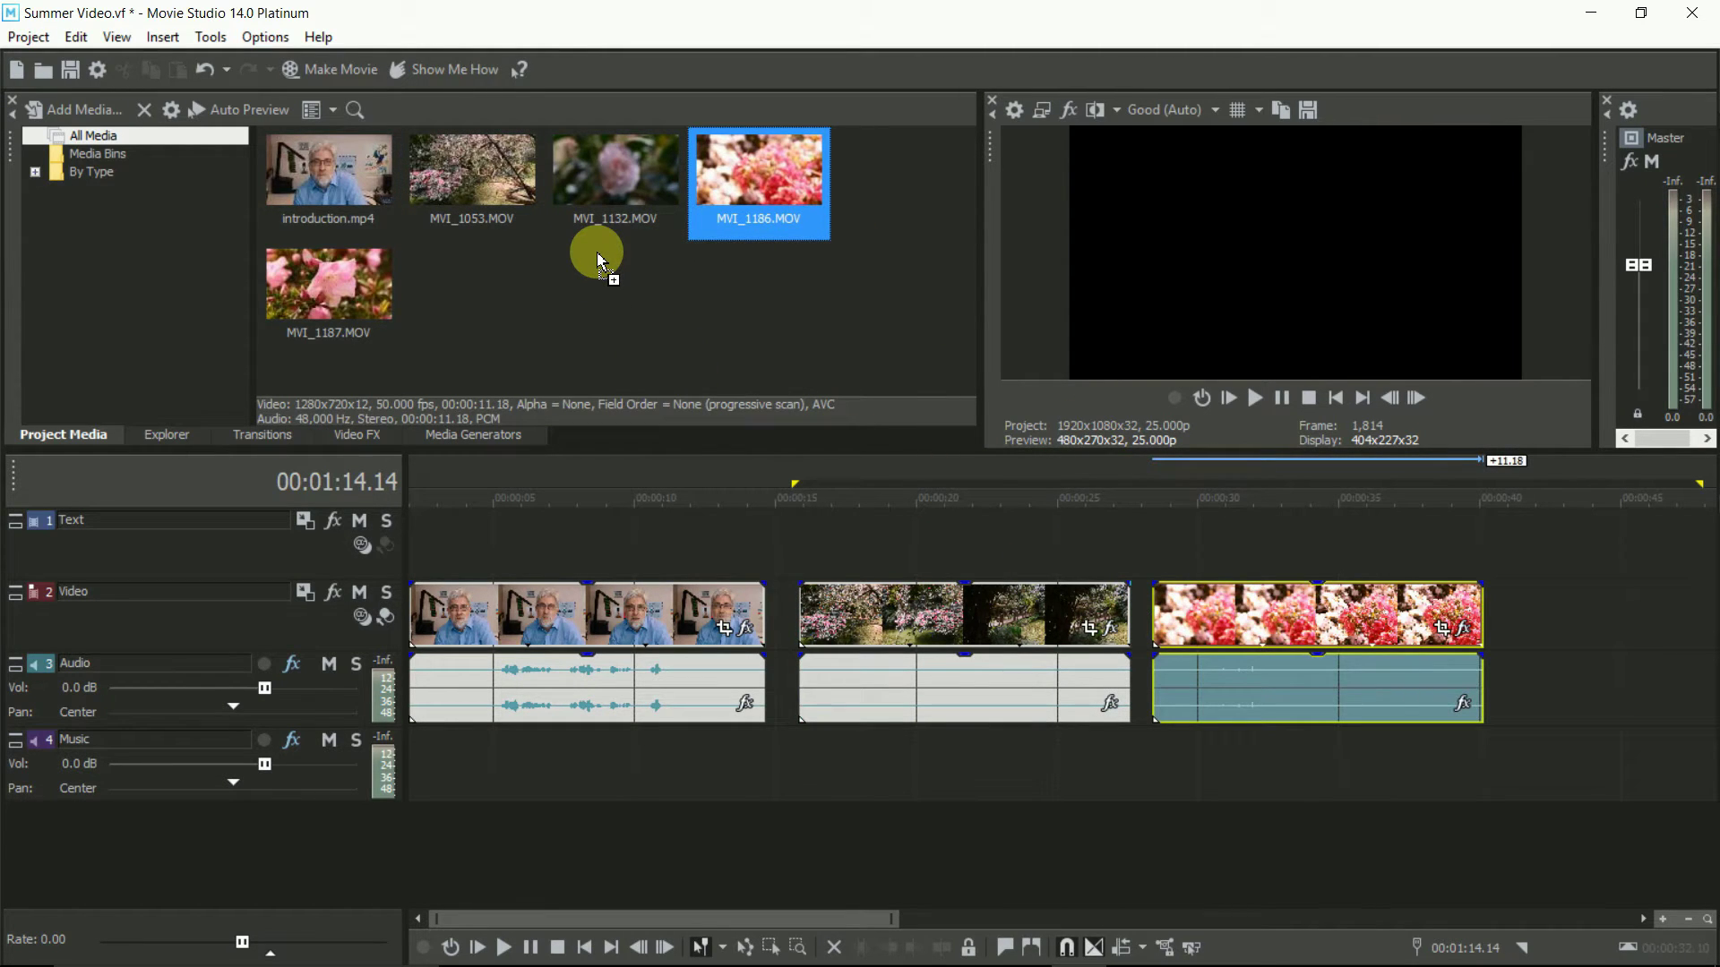
pyautogui.moveTo(583, 176); pyautogui.dragTo(1413, 683)
pyautogui.moveTo(944, 926); pyautogui.dragTo(949, 926)
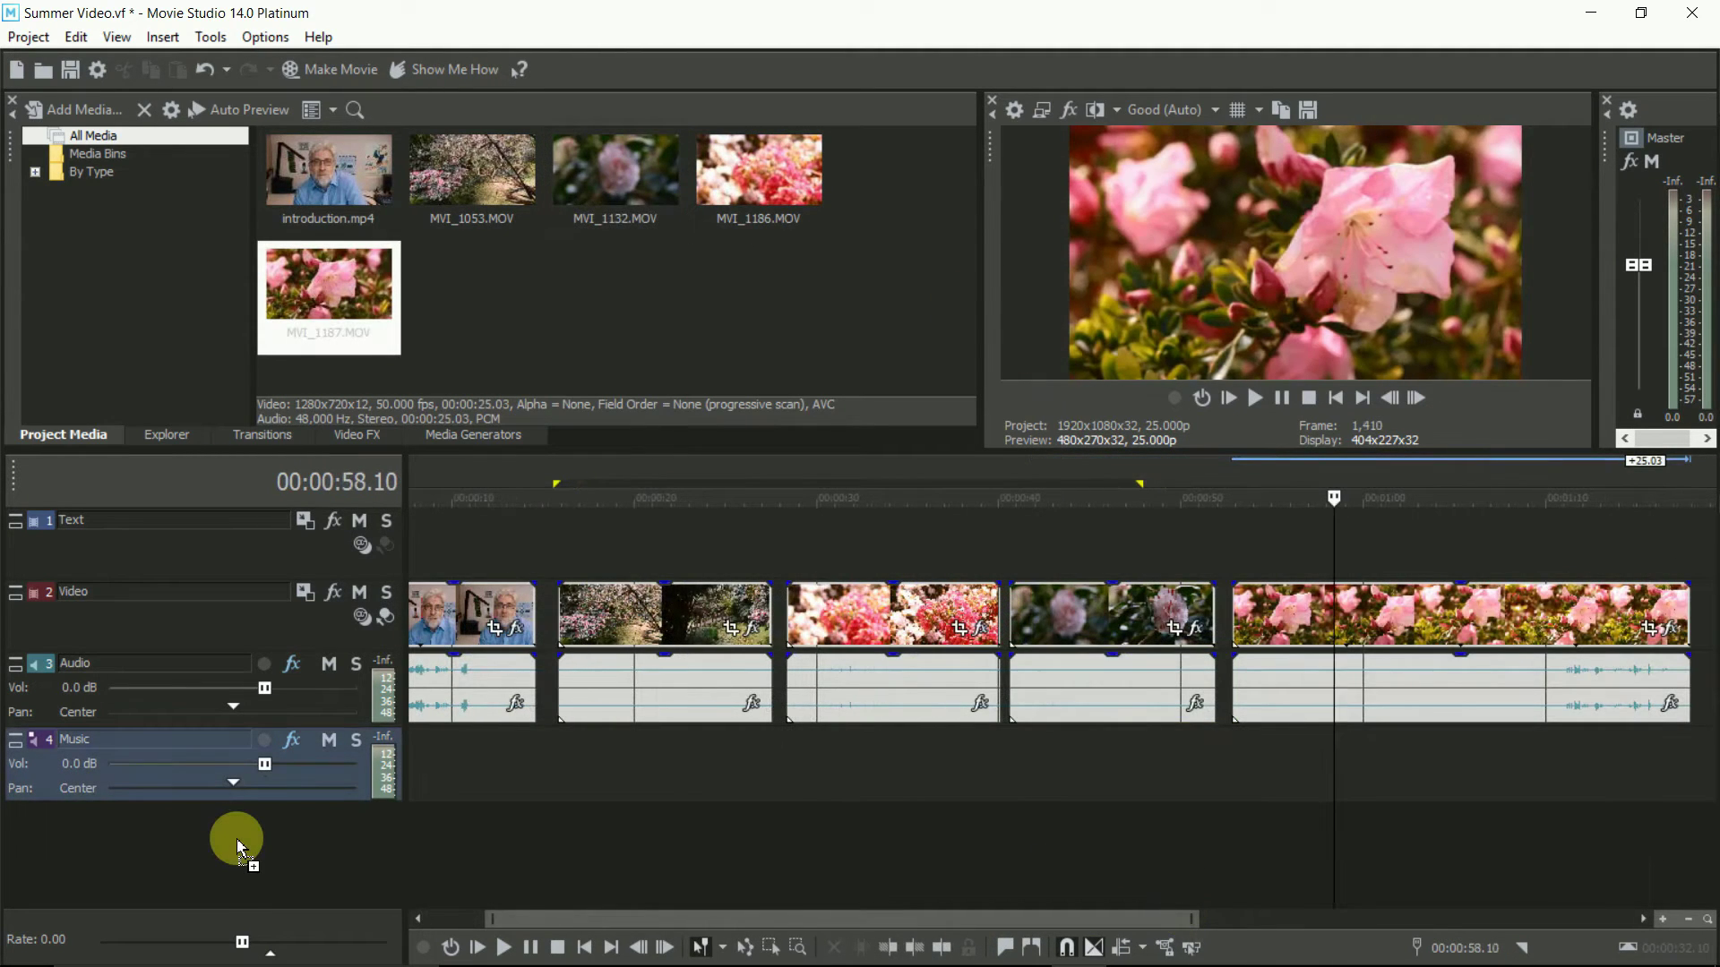
# - Add MVI_1187, preview from about 13 seconds, and move MVI_1186 to the end of the sequence
pyautogui.rightClick(240, 846)
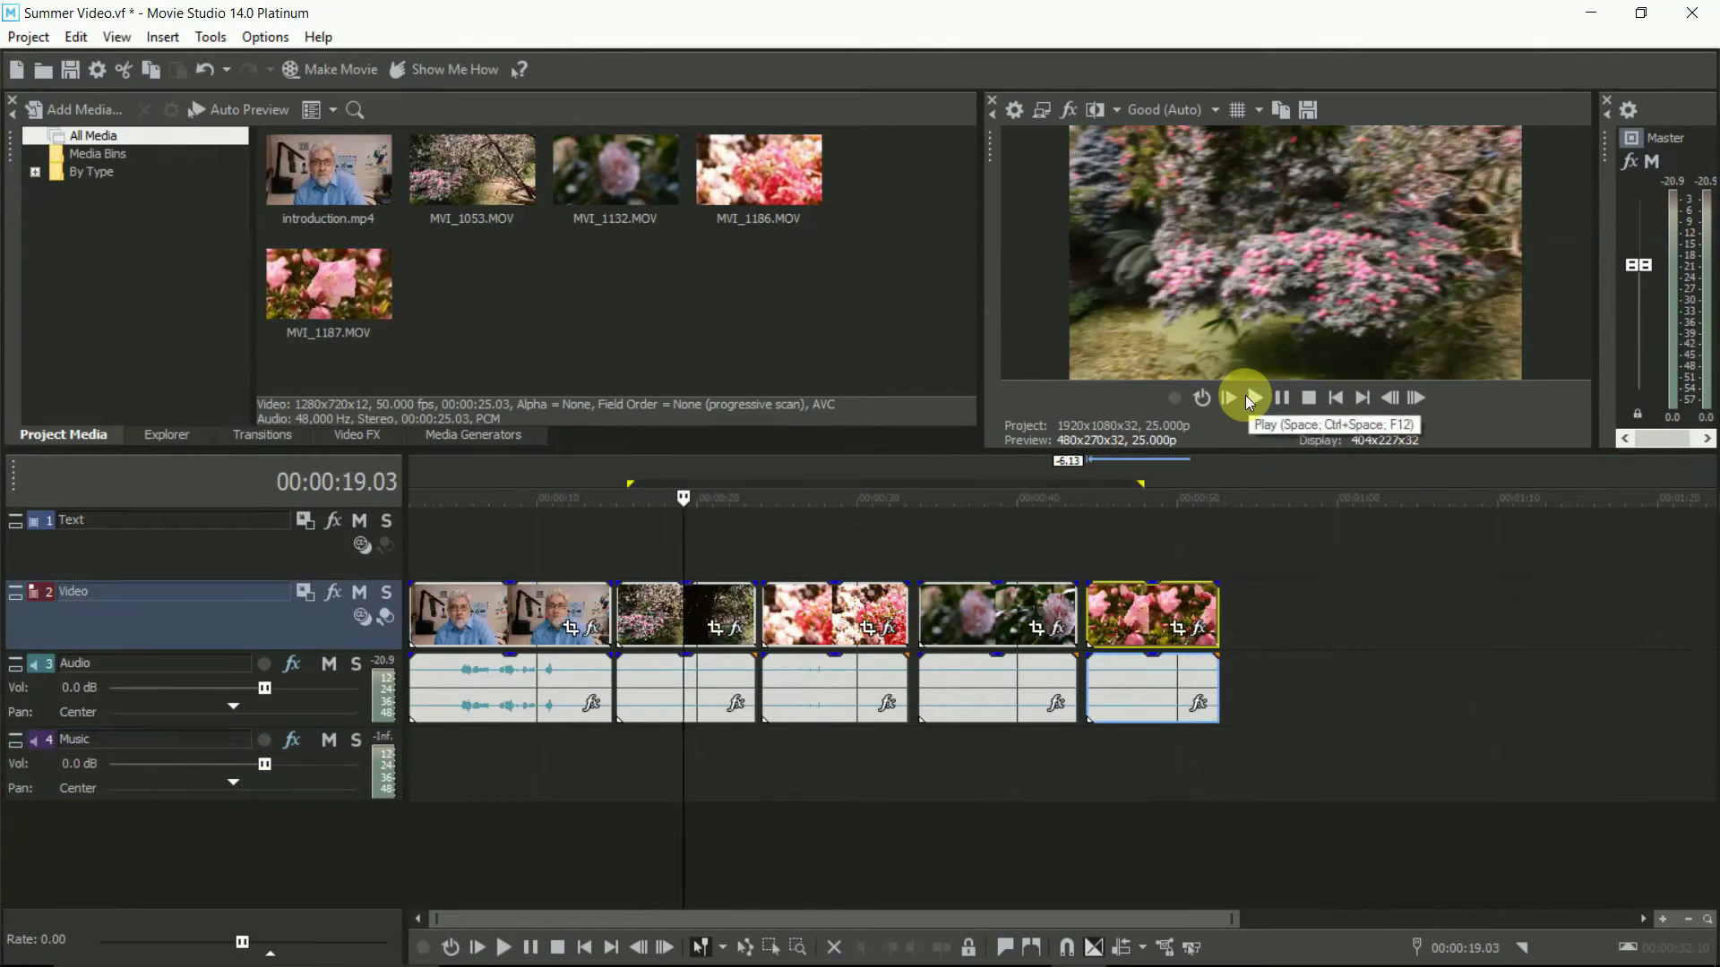
pyautogui.click(591, 567)
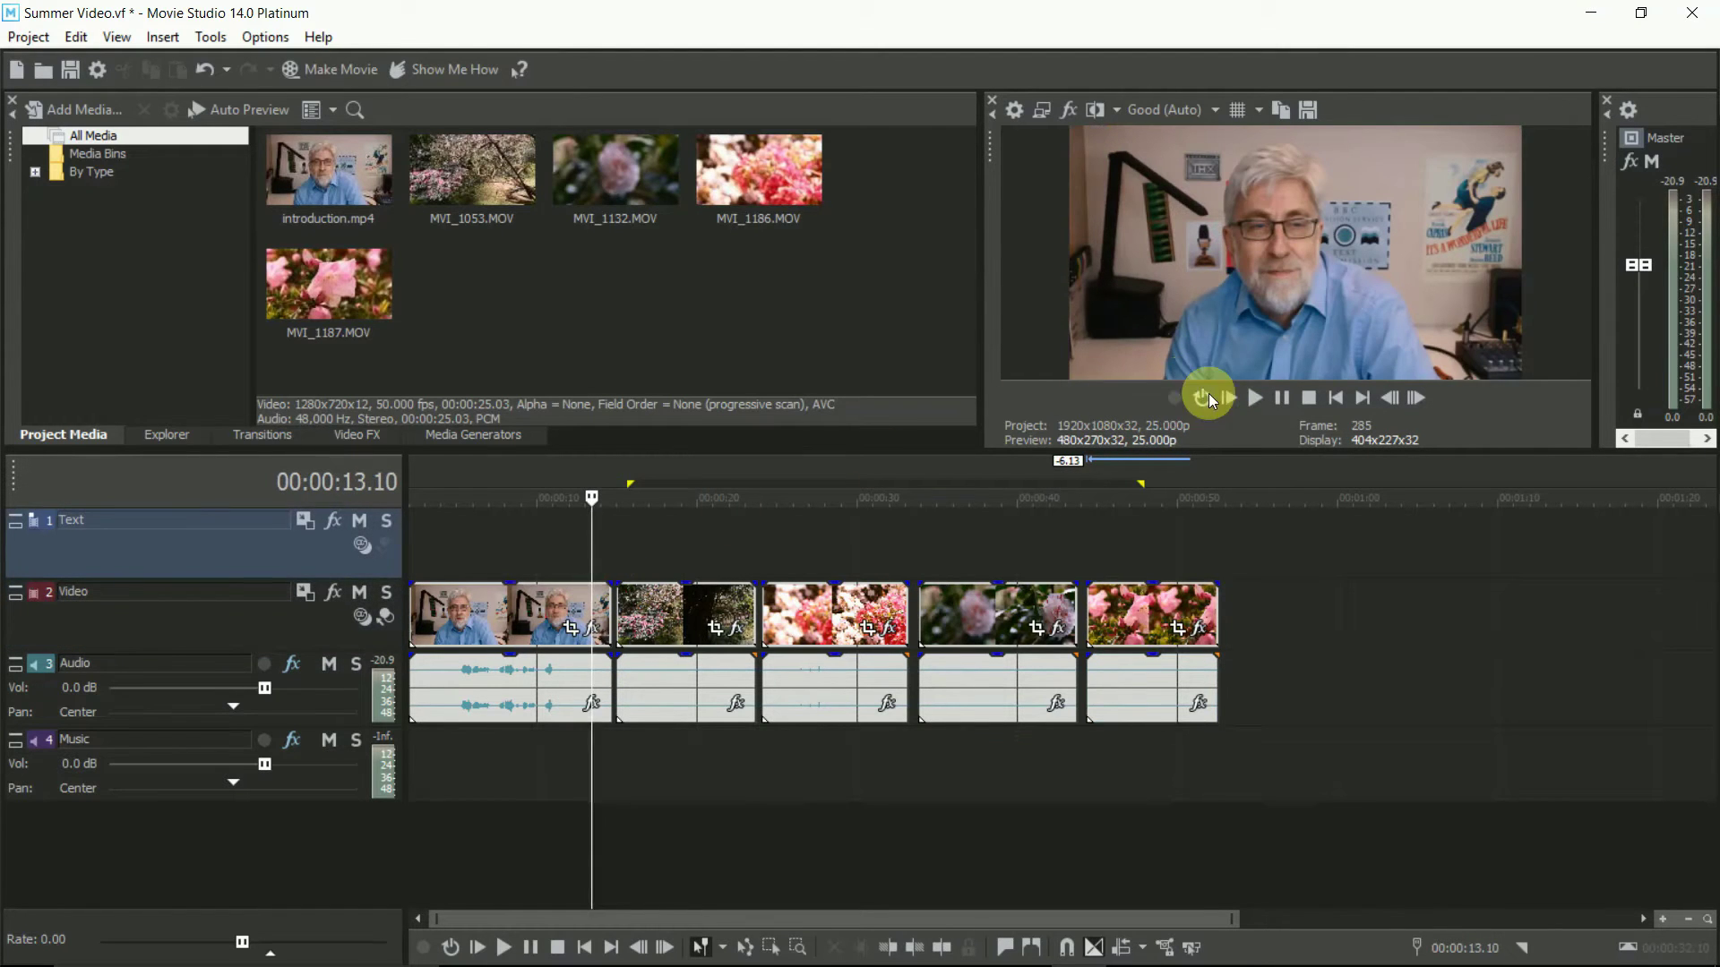
pyautogui.click(1257, 397)
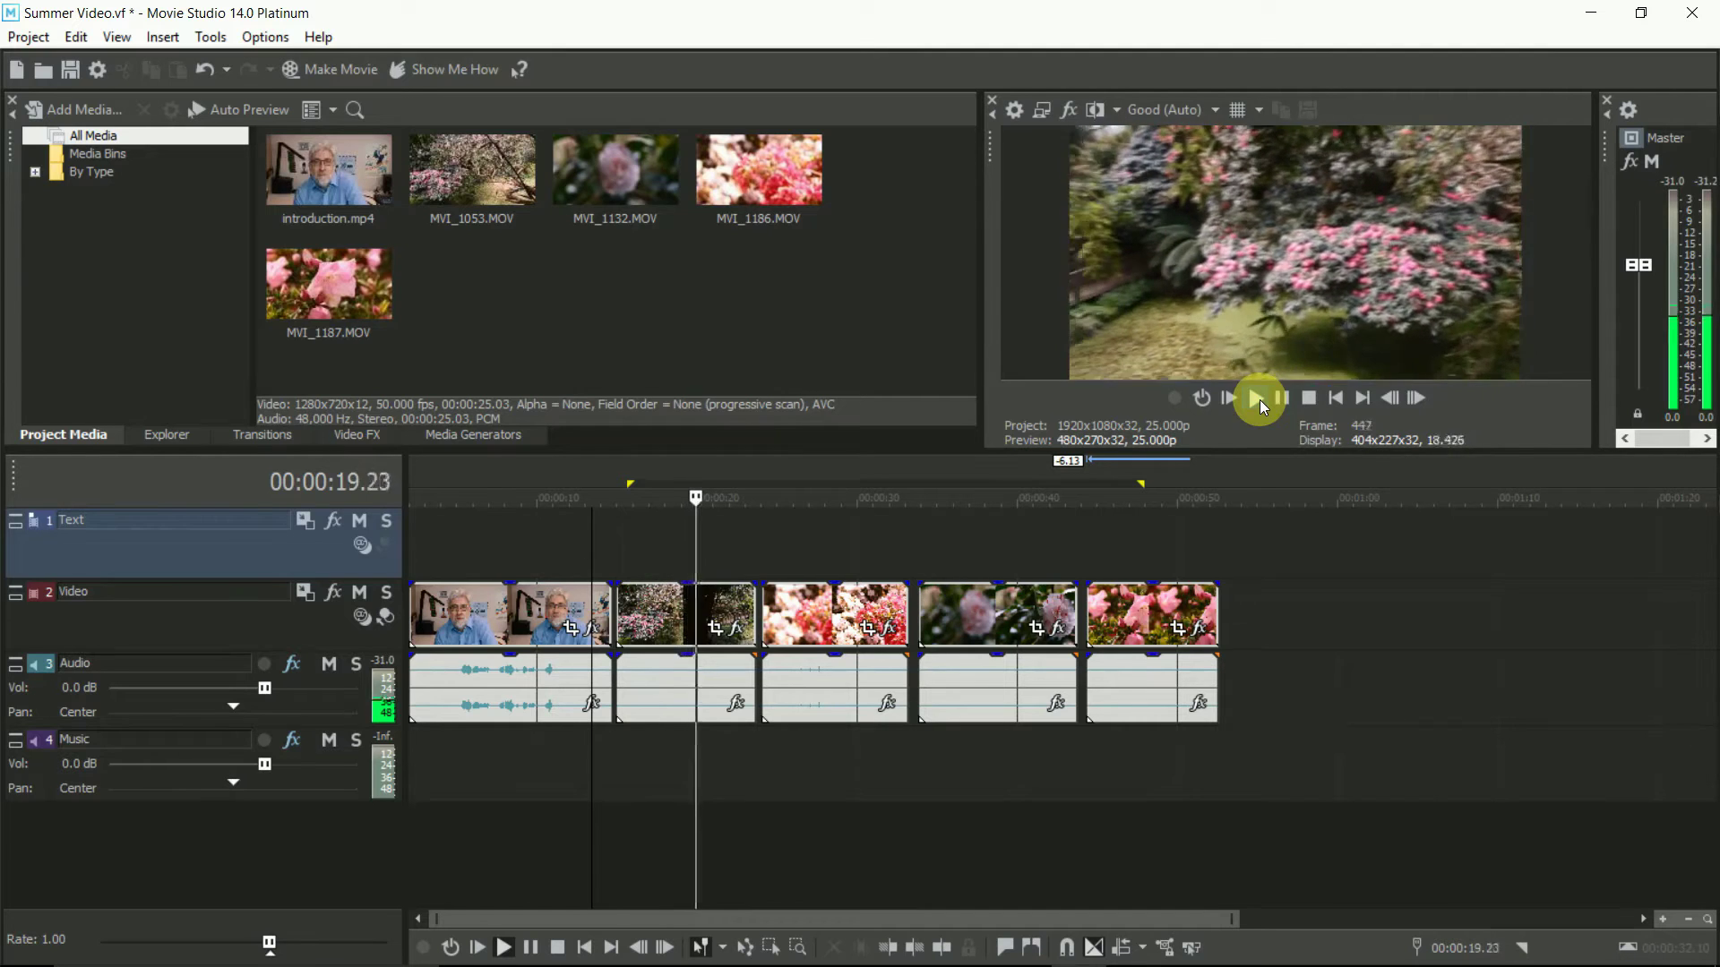
pyautogui.click(1259, 399)
pyautogui.moveTo(835, 615); pyautogui.dragTo(1306, 609)
# - Slide MVI_1132 left, trim both ends of MVI_1187, and shorten the introduction clip, closing the gaps
pyautogui.moveTo(1005, 618); pyautogui.dragTo(876, 642)
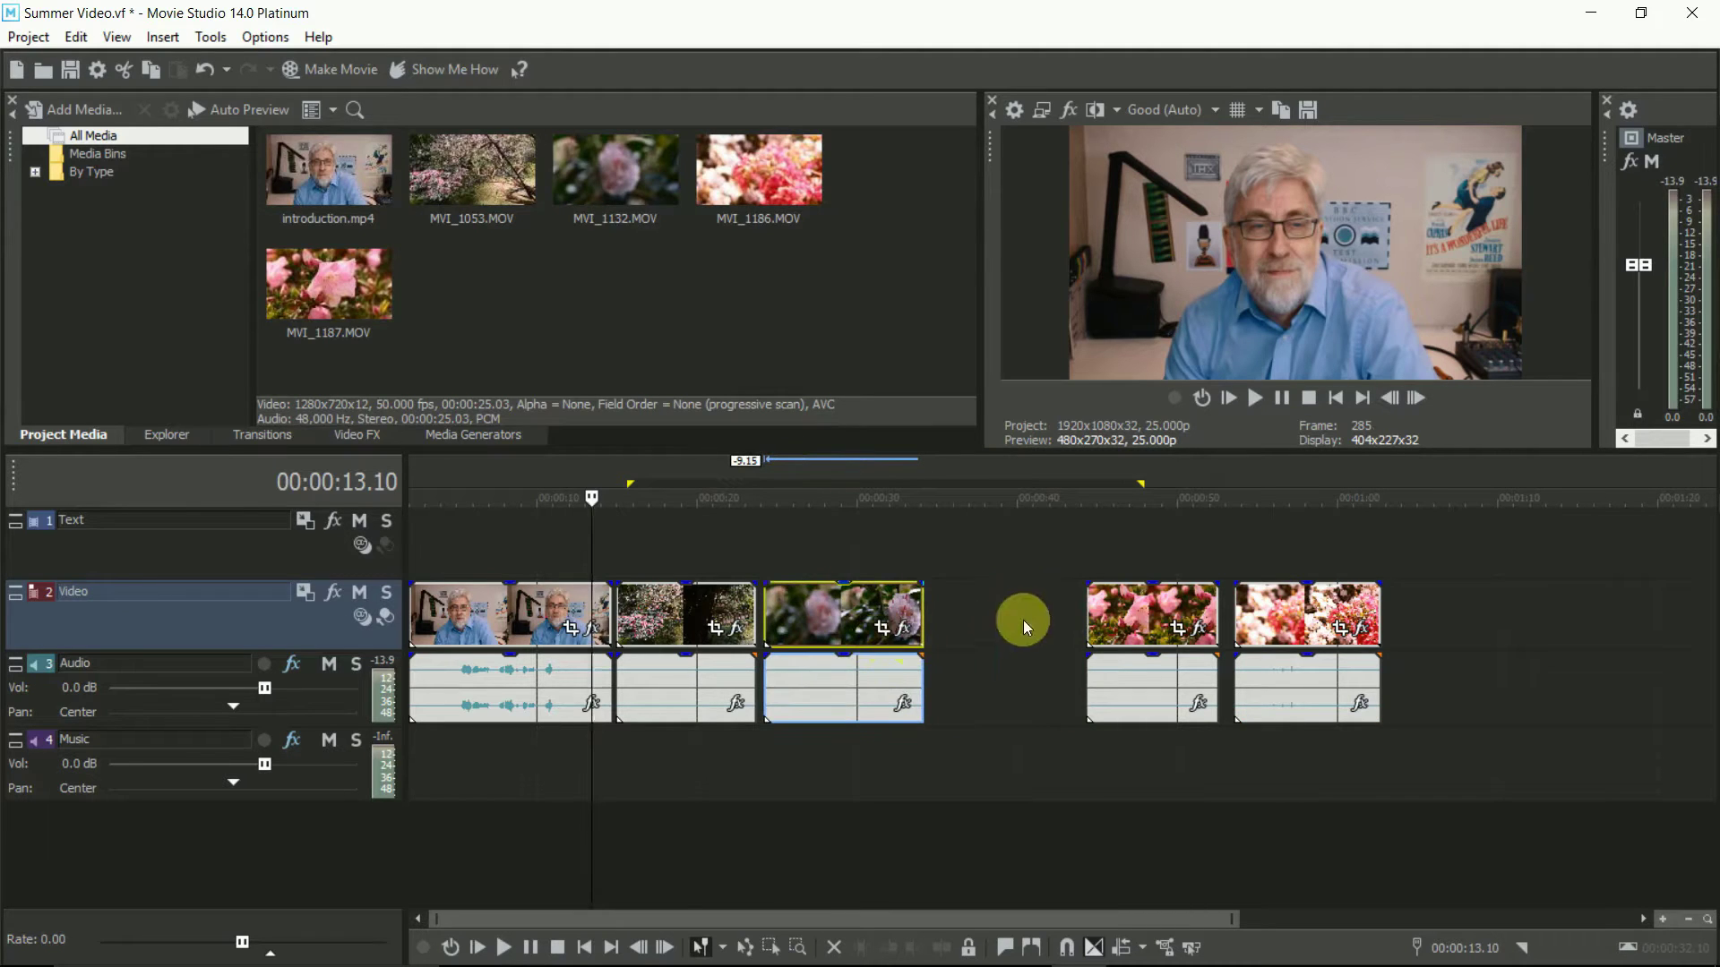
pyautogui.moveTo(1232, 919); pyautogui.dragTo(1248, 871)
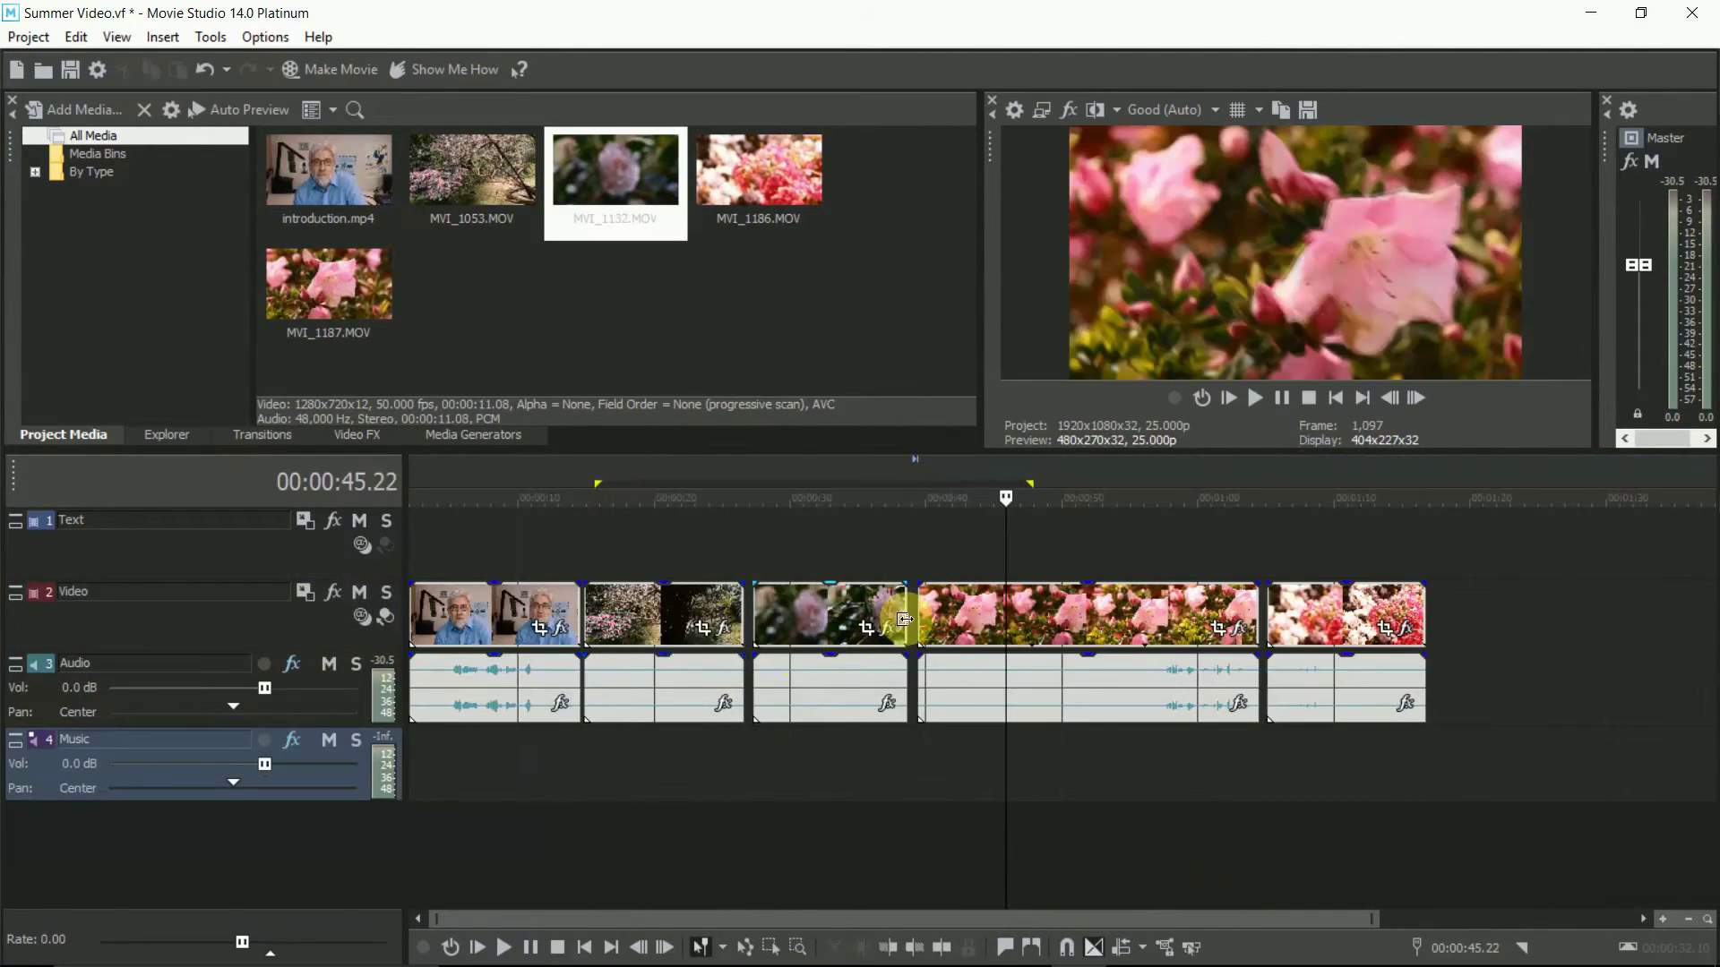
pyautogui.moveTo(920, 614); pyautogui.dragTo(980, 603)
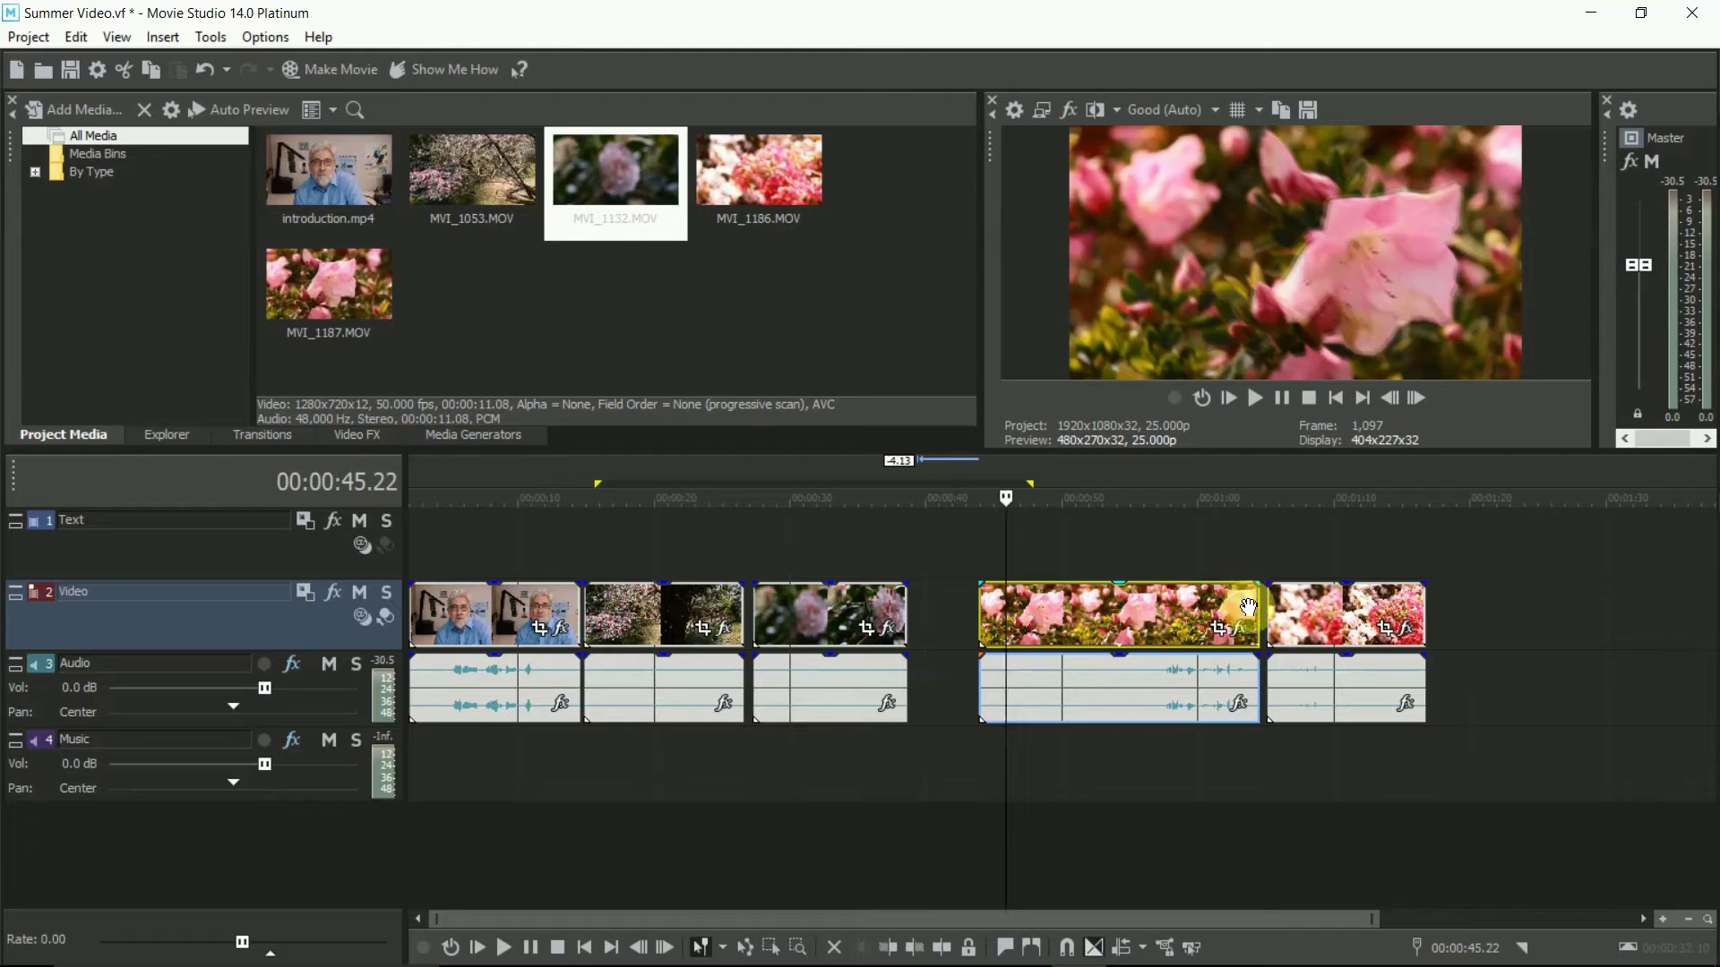
pyautogui.moveTo(1255, 610); pyautogui.dragTo(1147, 641)
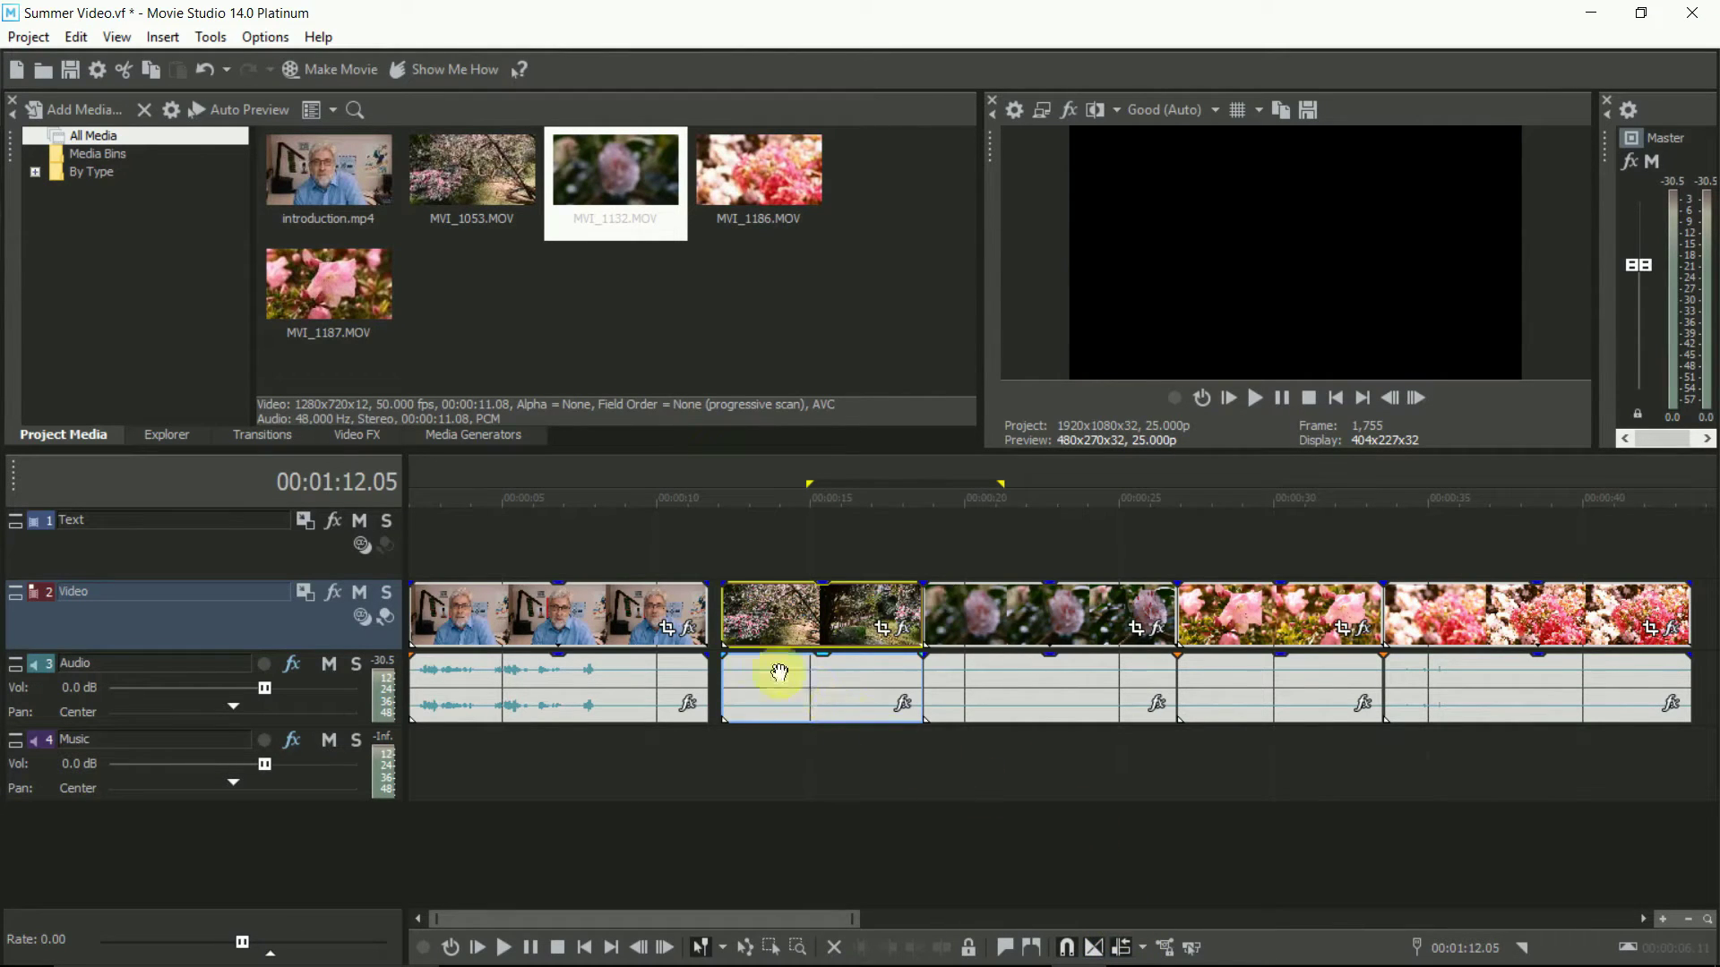
pyautogui.moveTo(705, 629); pyautogui.dragTo(604, 610)
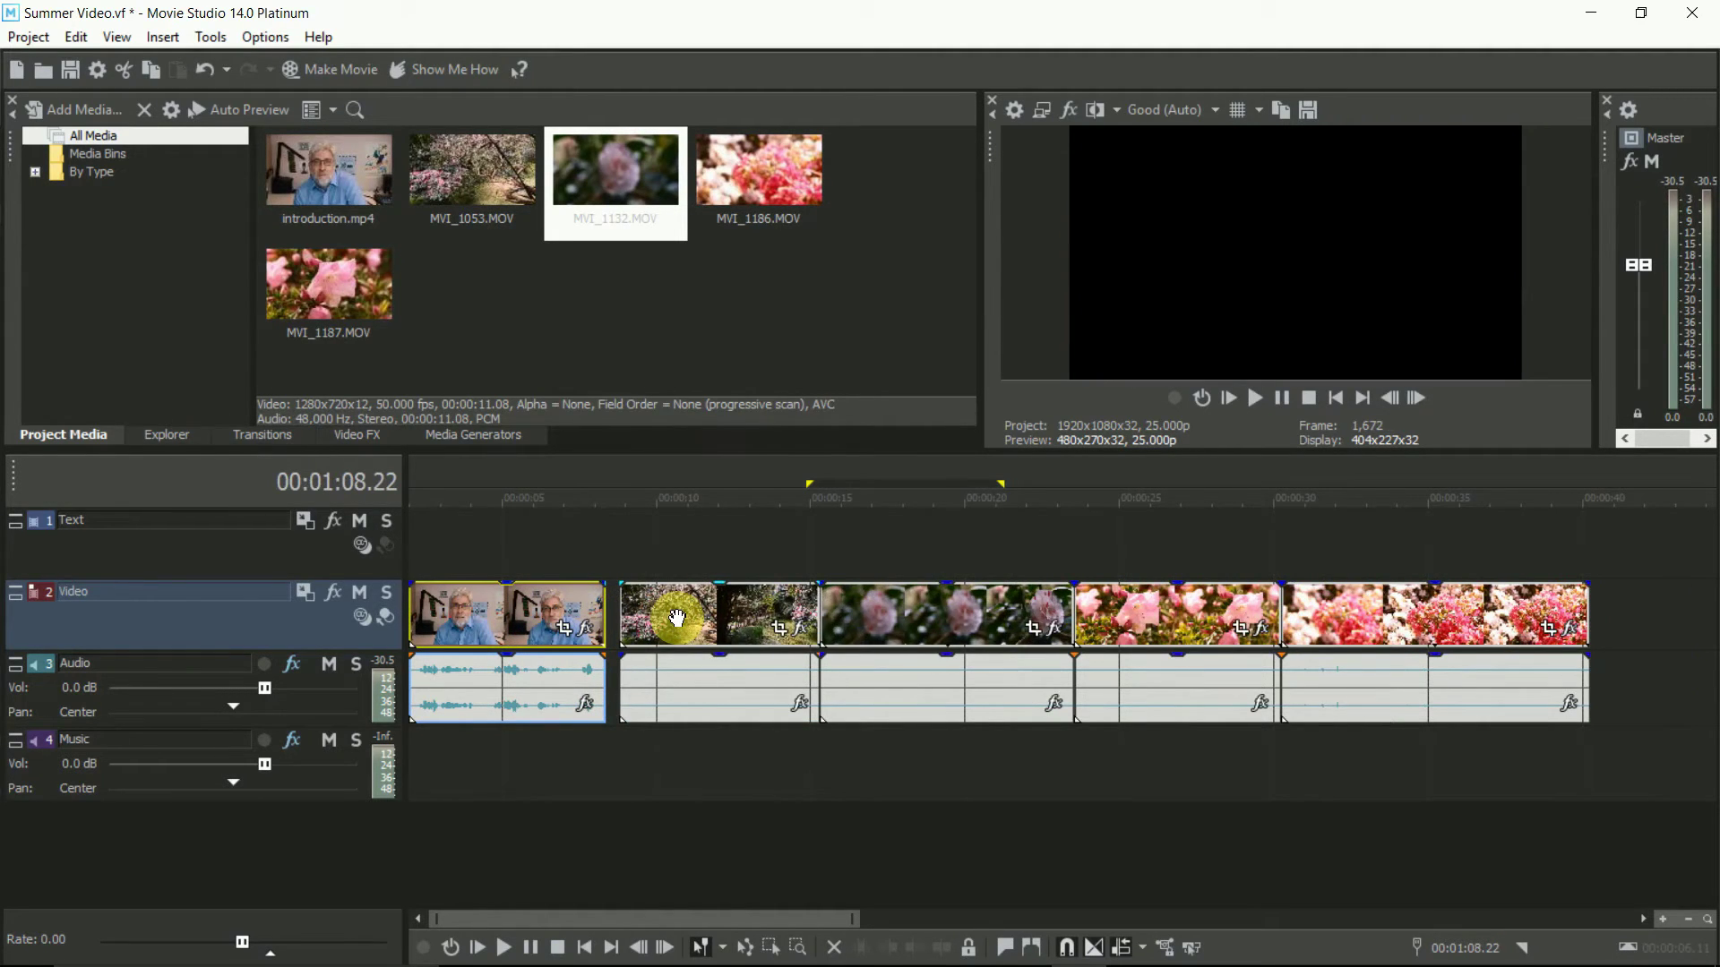
pyautogui.moveTo(677, 618); pyautogui.dragTo(670, 618)
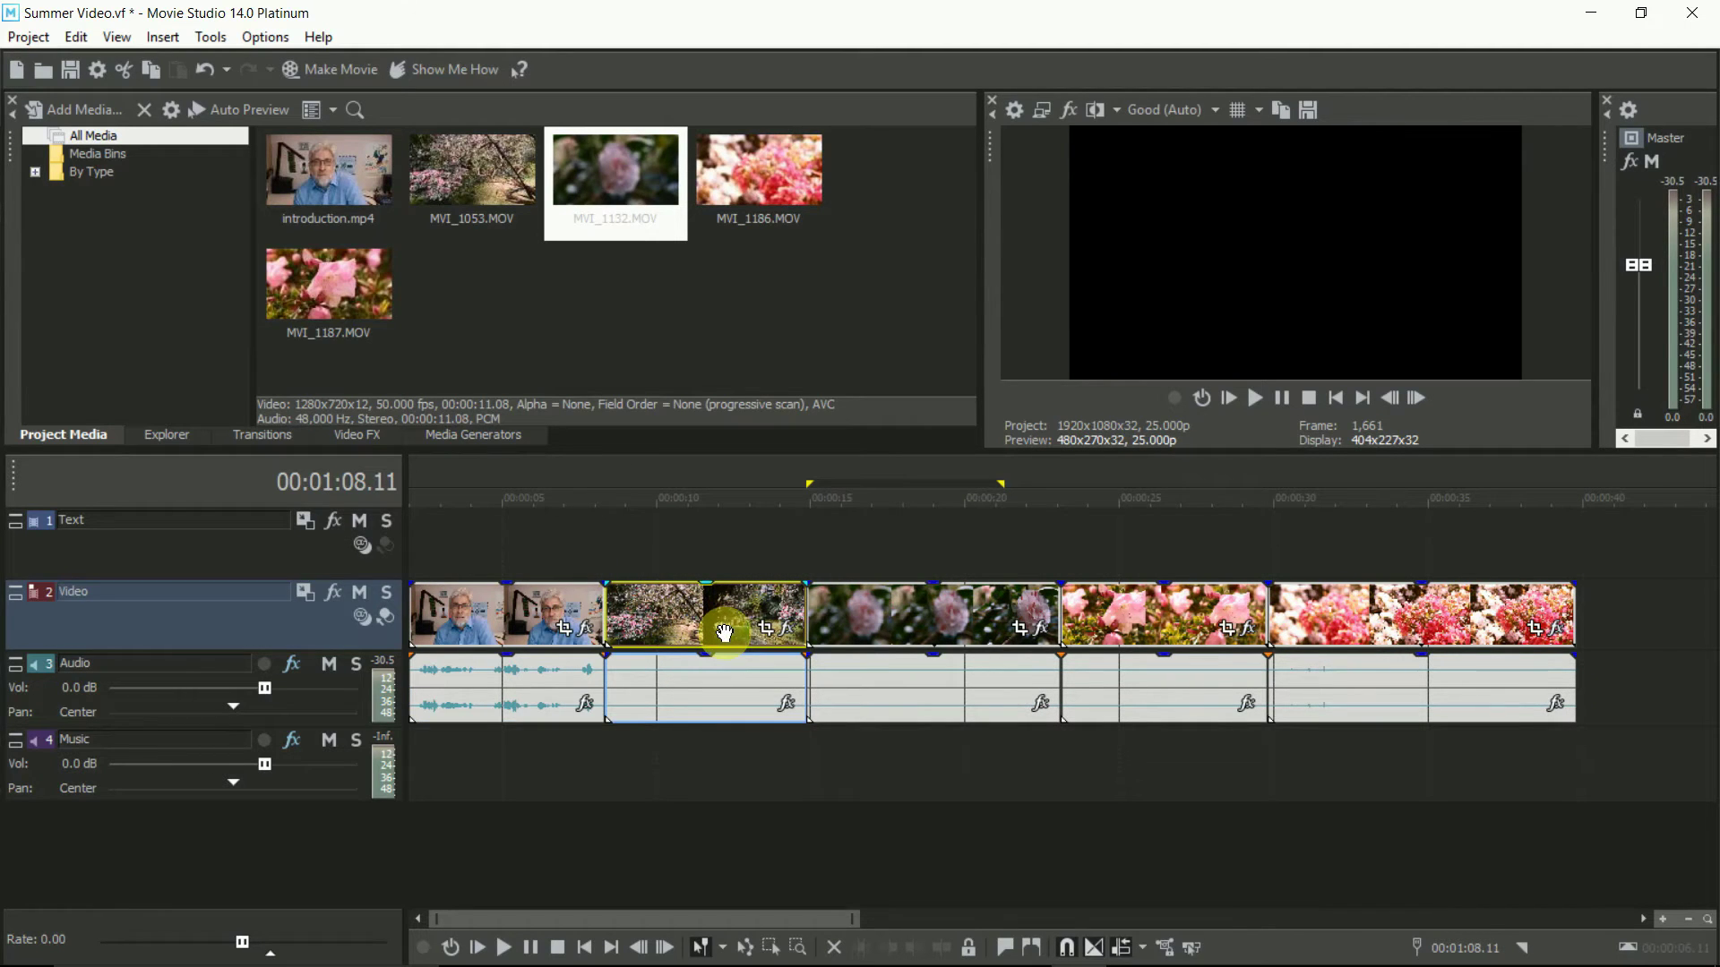
# - Overlap MVI_1132 onto the previous clip to create a crossfade and play it back
pyautogui.click(849, 560)
pyautogui.press('space')
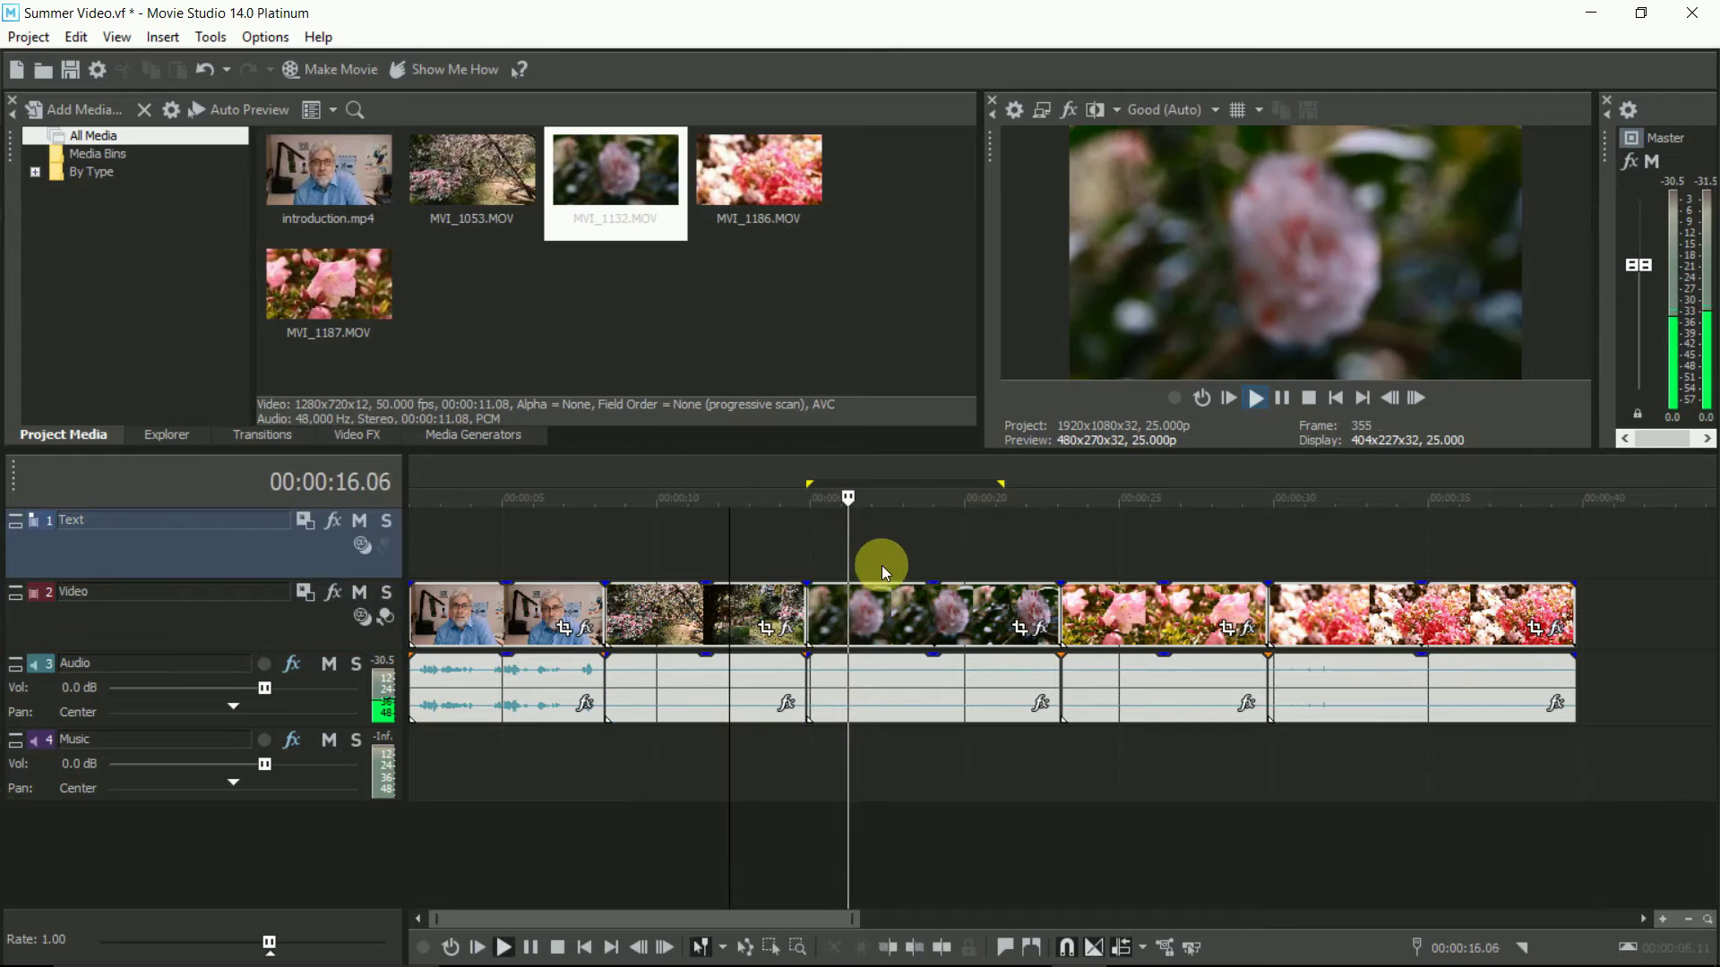
pyautogui.press('space')
pyautogui.moveTo(923, 608); pyautogui.dragTo(867, 602)
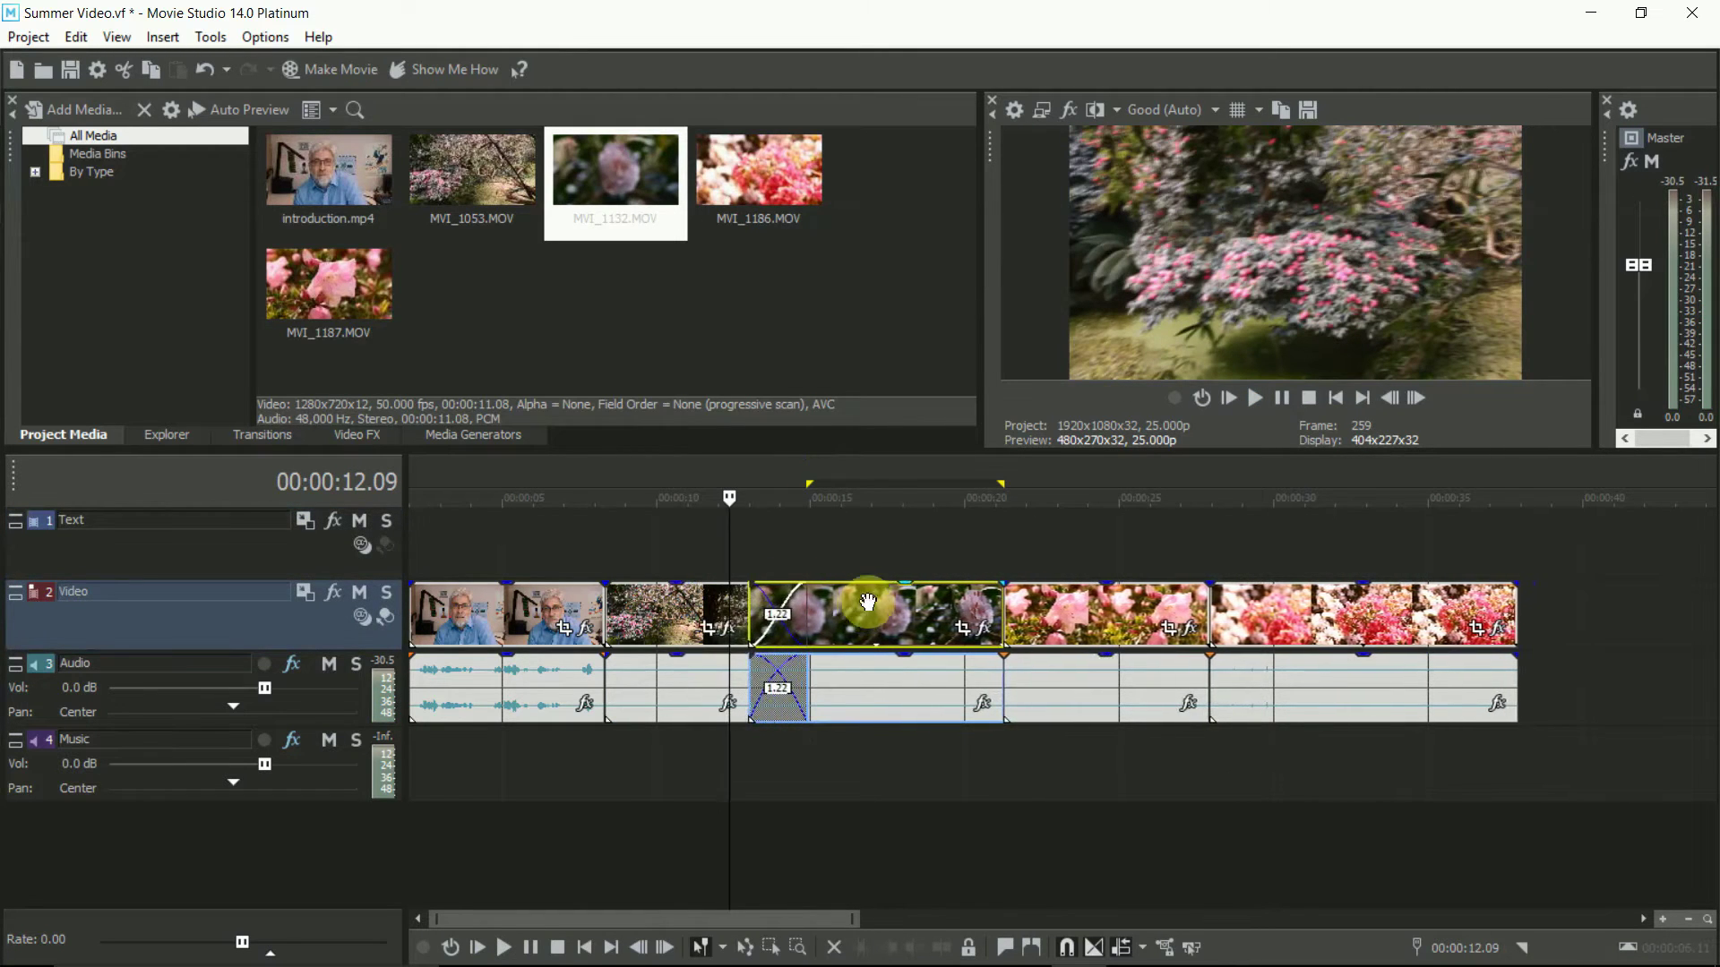
pyautogui.click(729, 540)
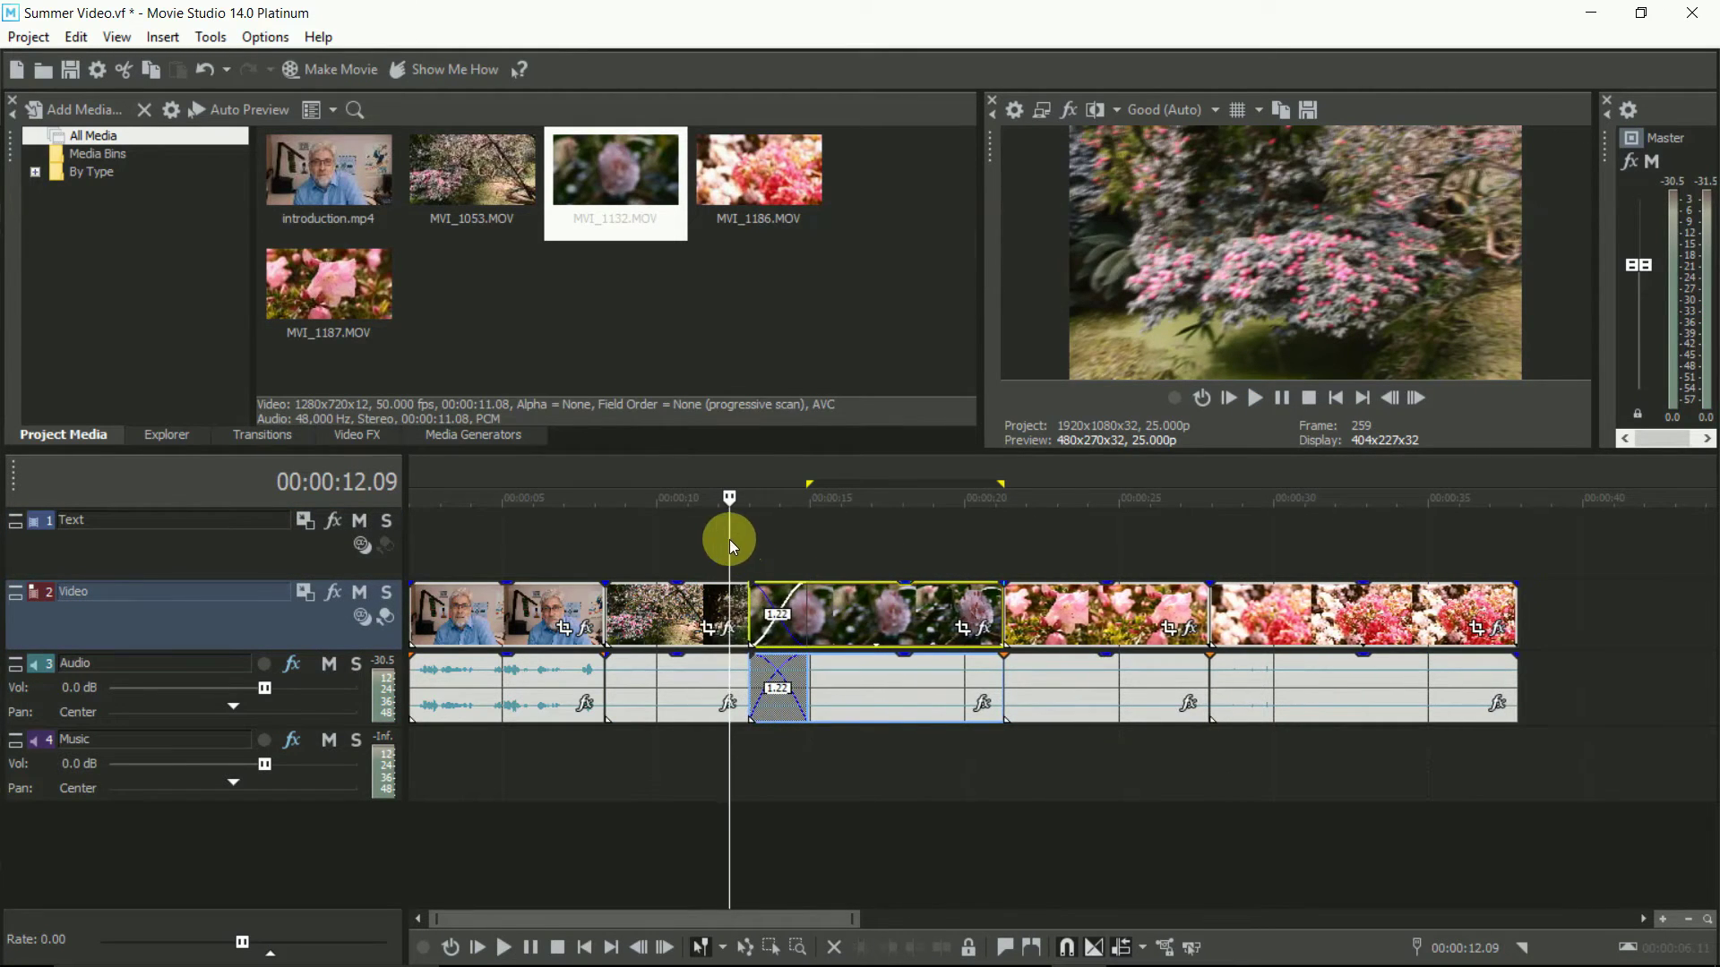
pyautogui.press('space')
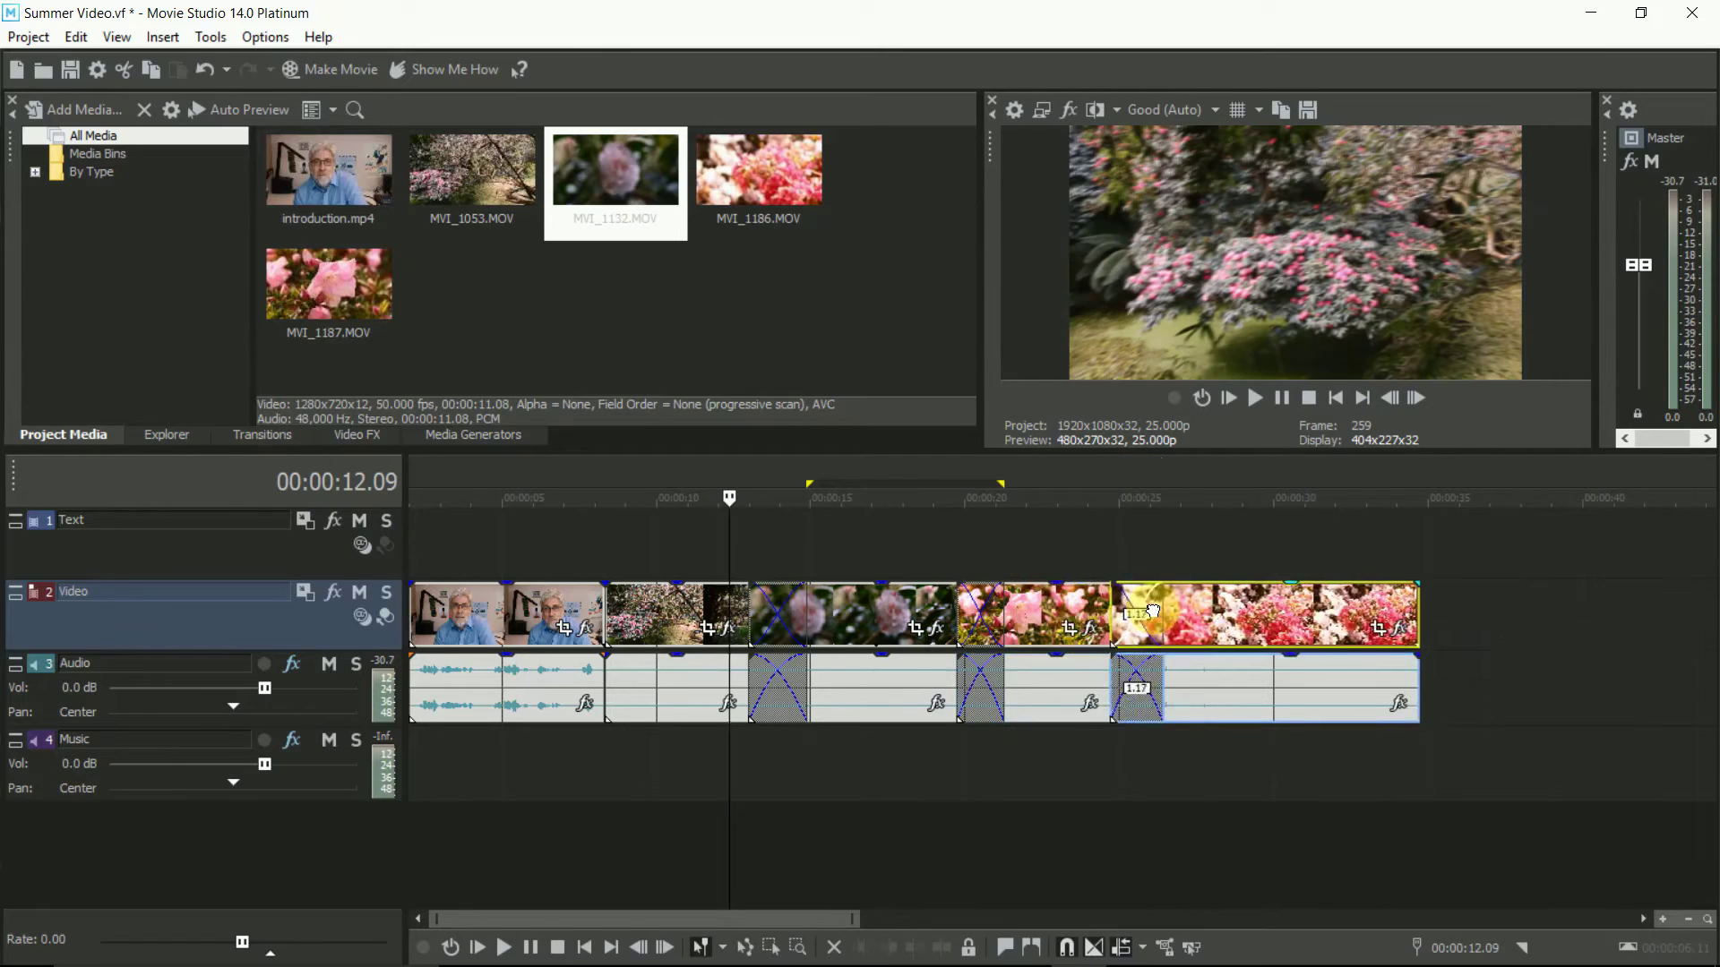
pyautogui.click(1335, 592)
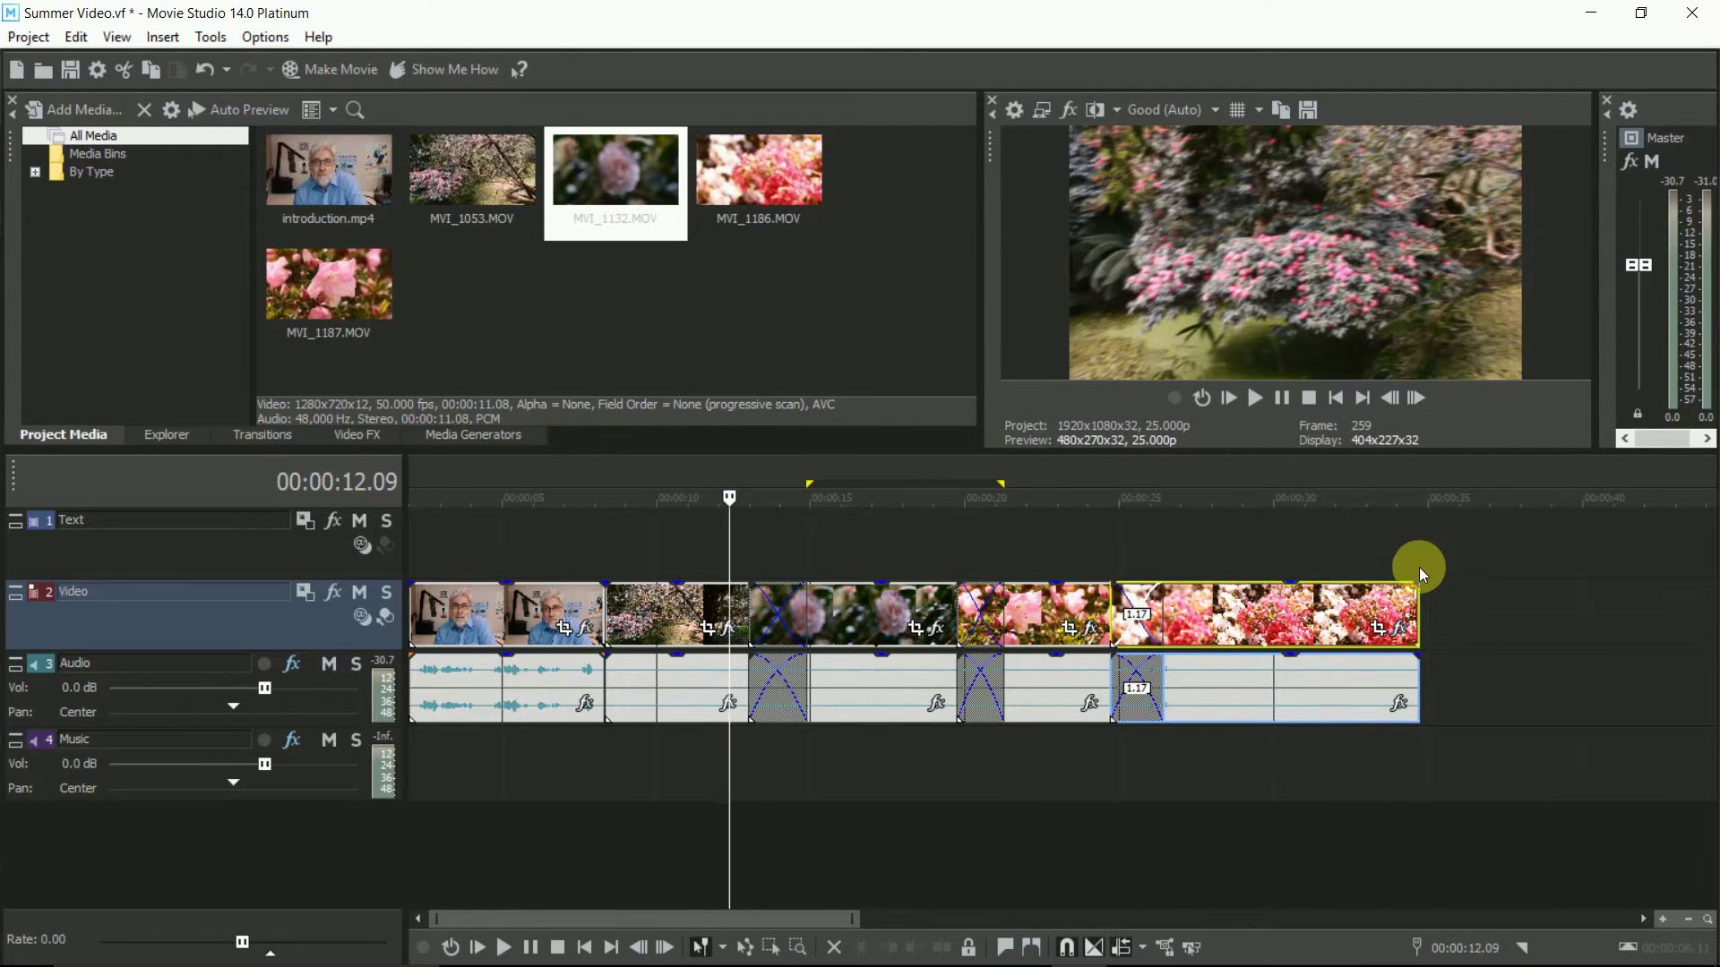
# - Add a fade-out to the last clip and a one-second fade-in to the first clip
pyautogui.moveTo(1417, 583); pyautogui.dragTo(1341, 583)
pyautogui.click(1331, 555)
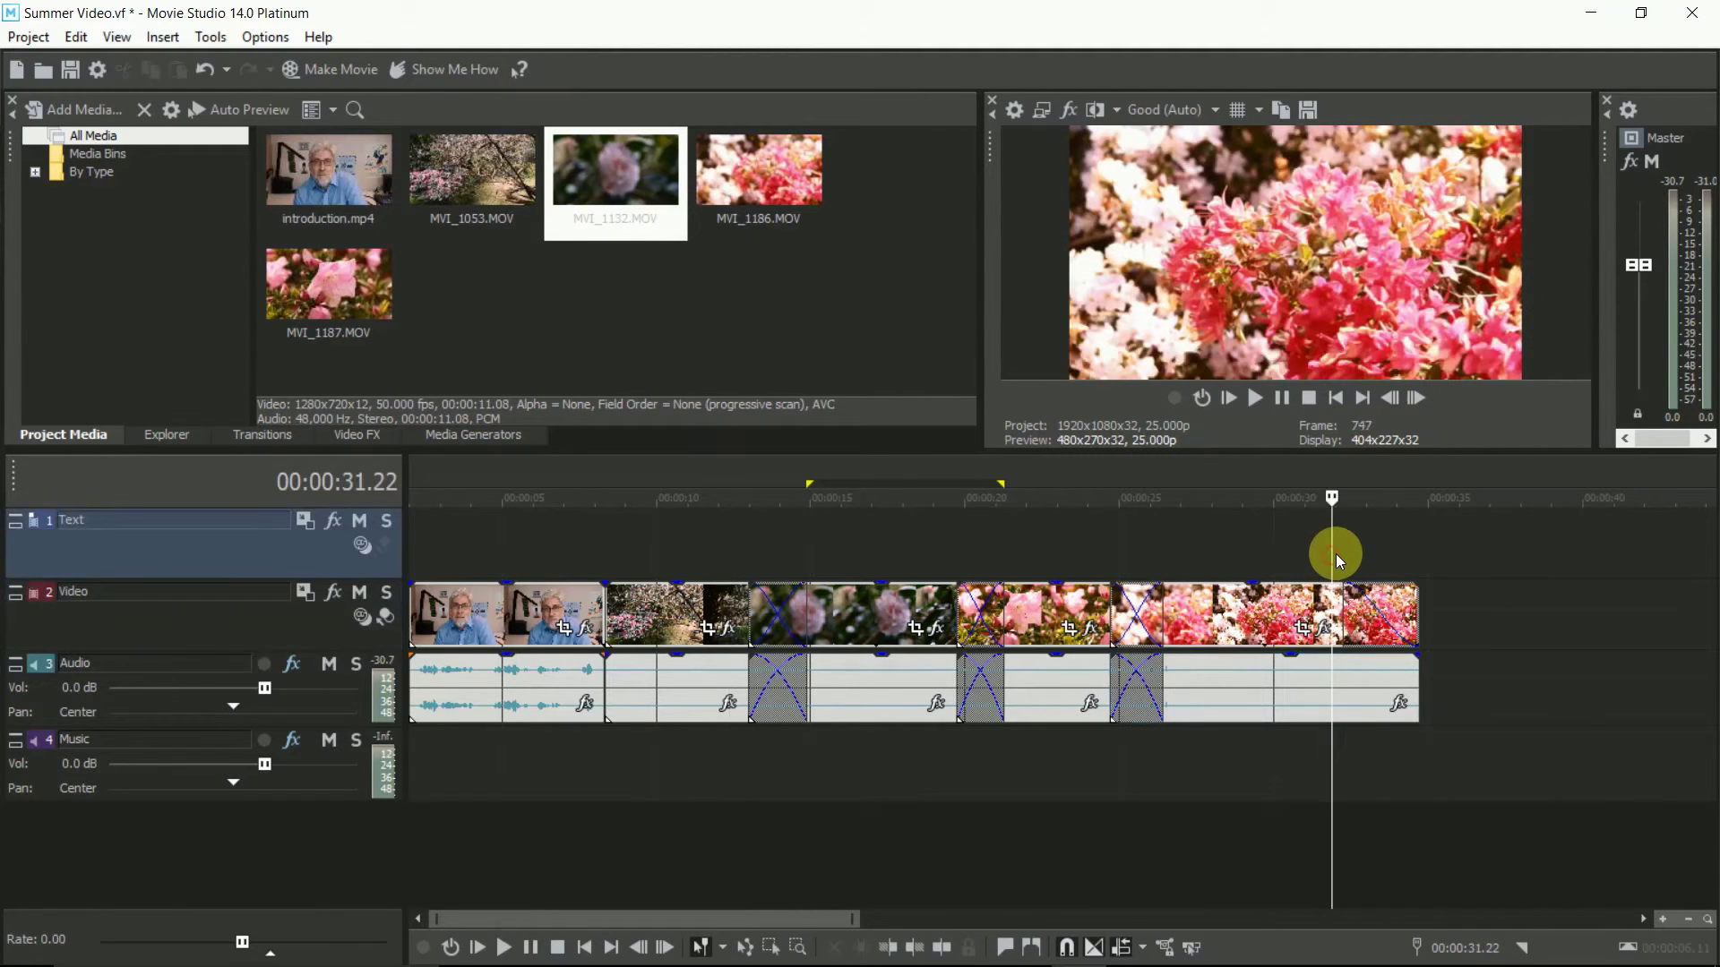
pyautogui.press('space')
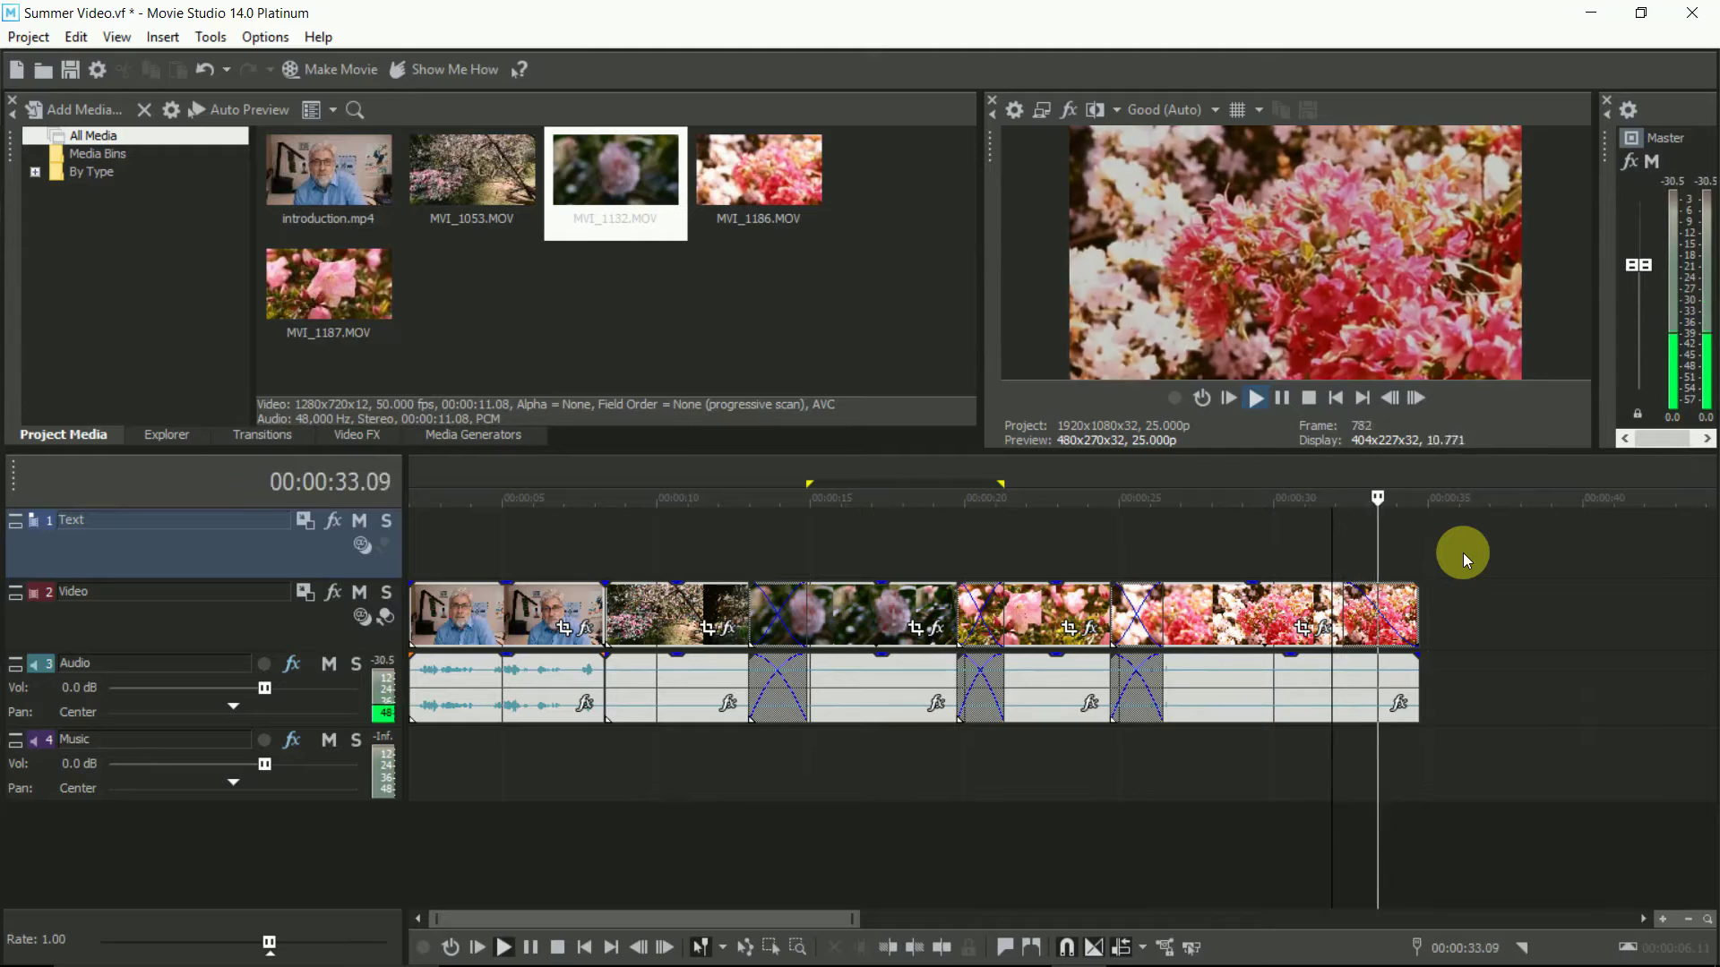
pyautogui.press('space')
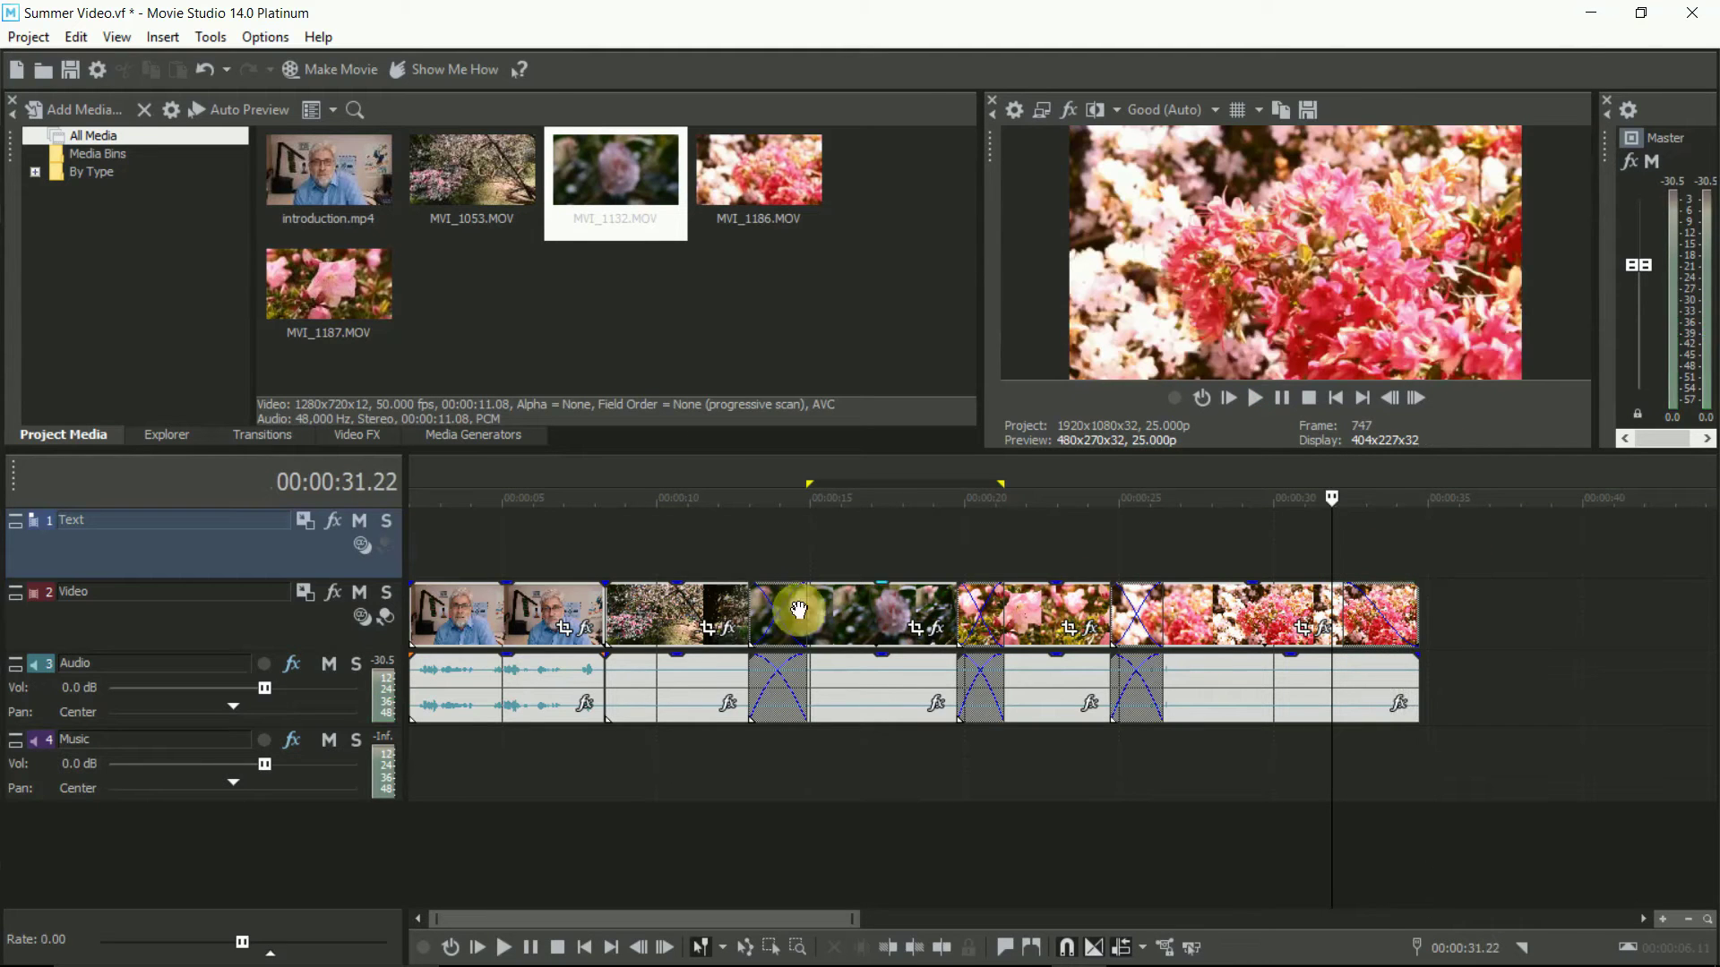
pyautogui.moveTo(412, 585); pyautogui.dragTo(434, 484)
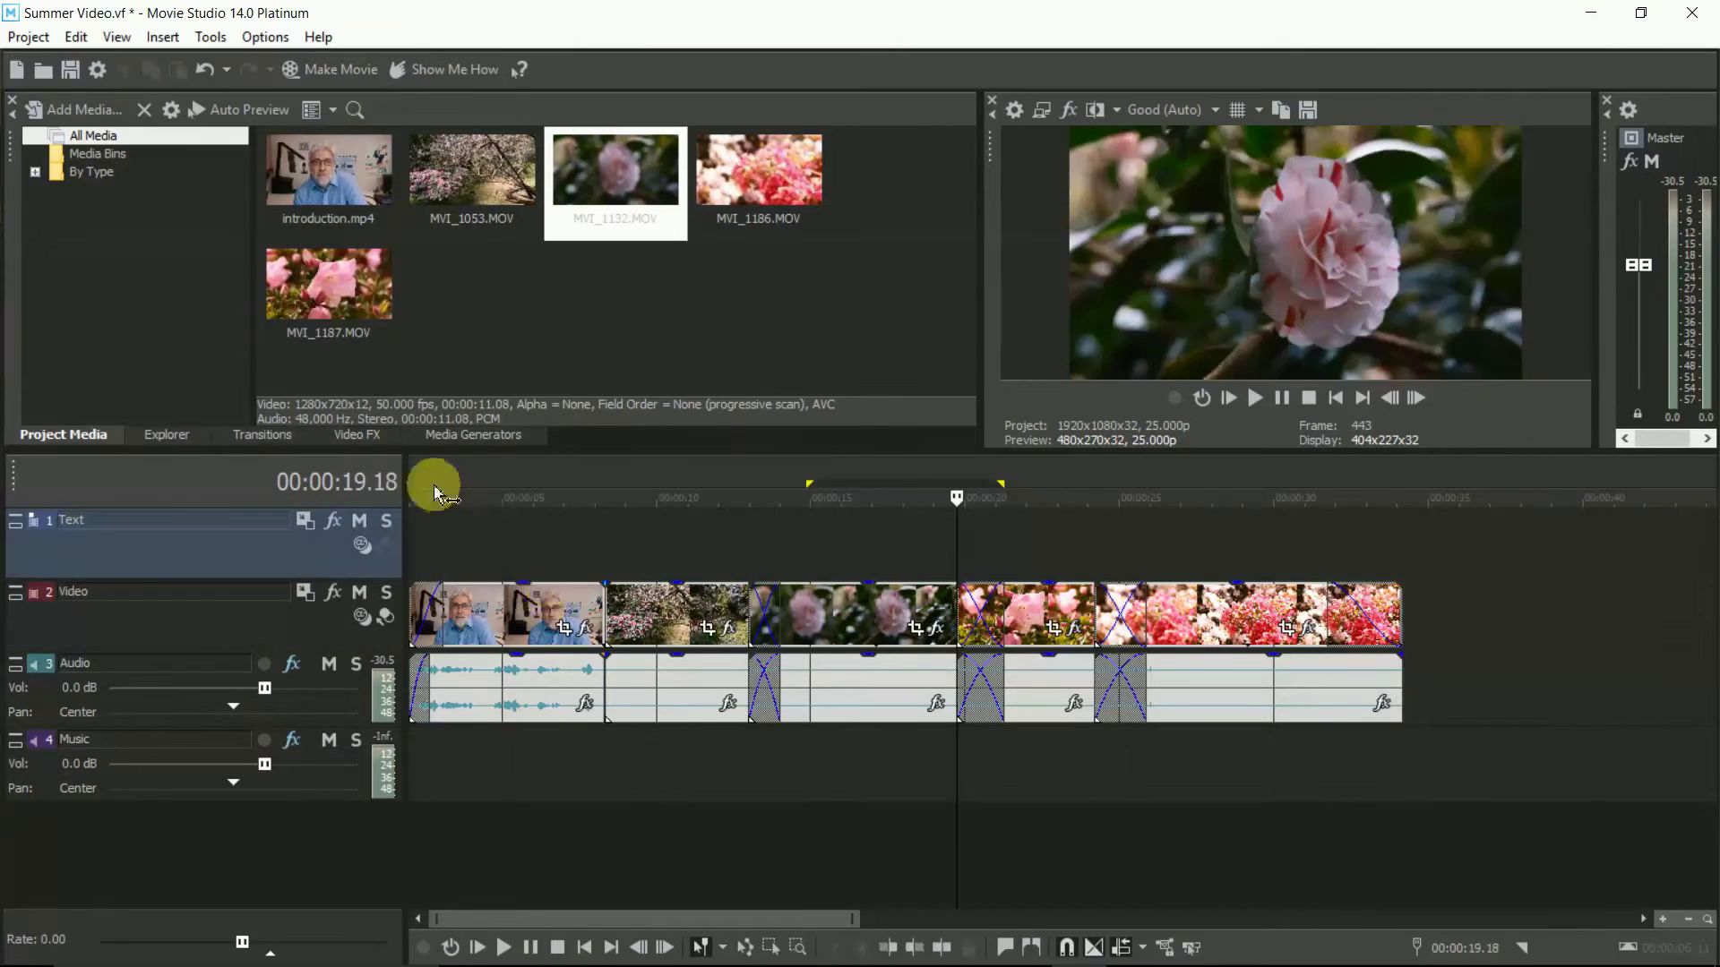
# - Apply the Film Effects Circa 1908 preset to the MVI_1132 camellia clip
pyautogui.click(365, 438)
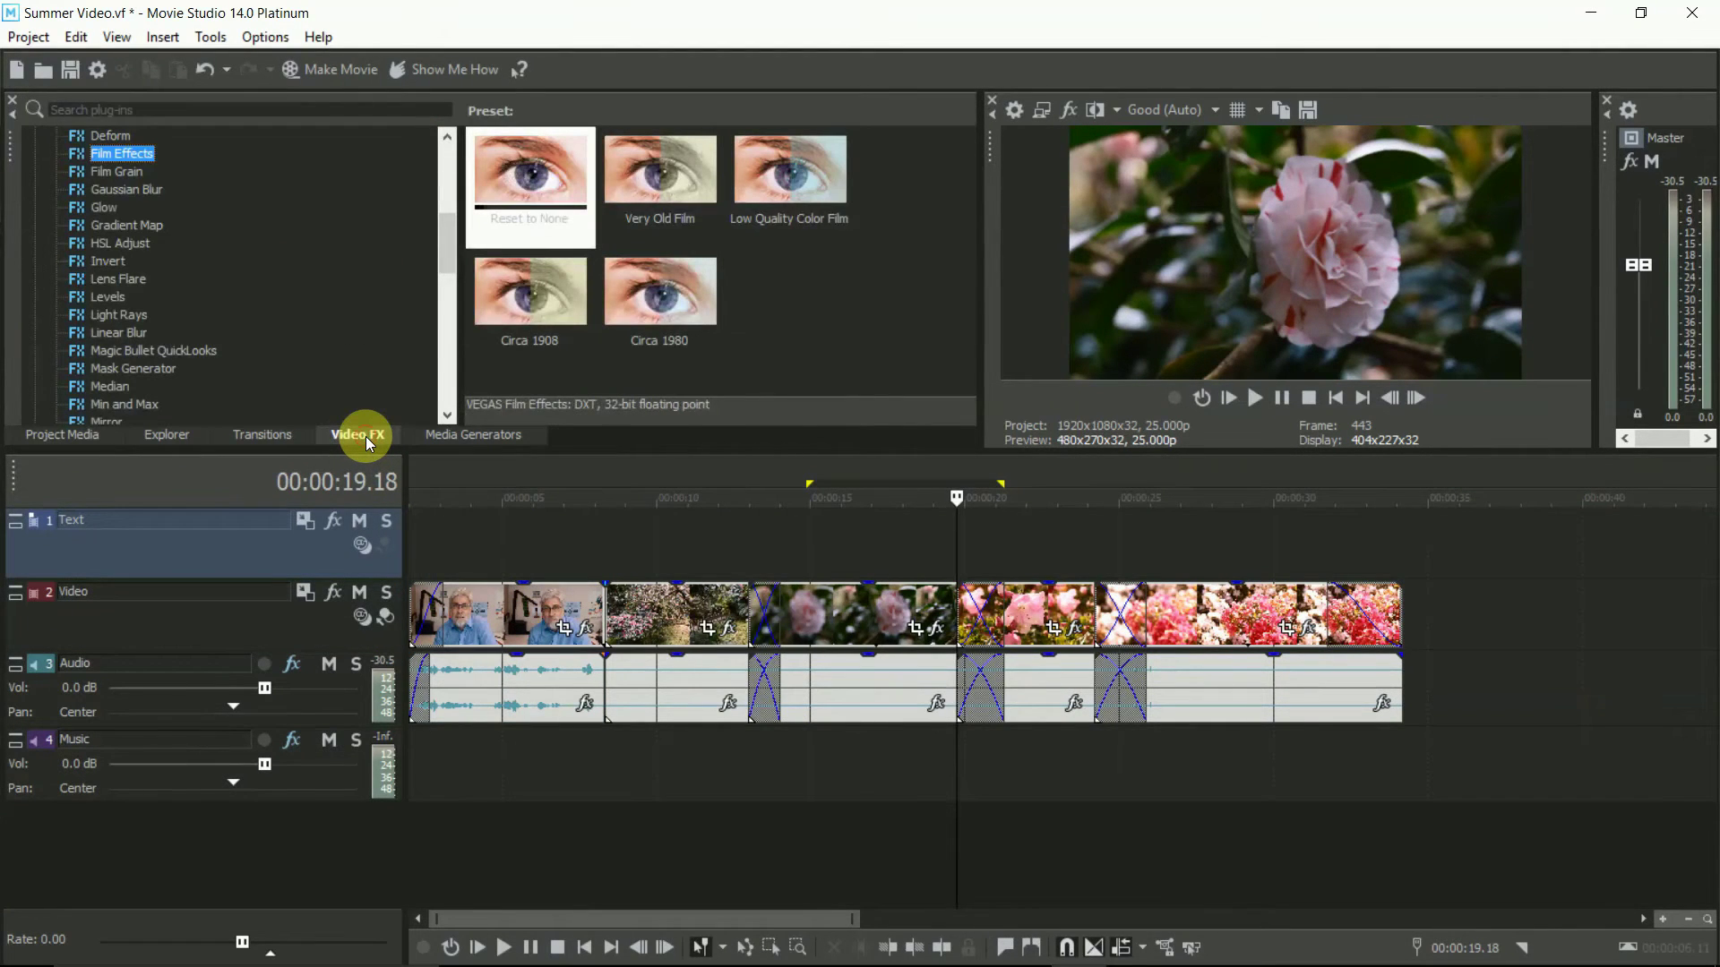
pyautogui.scroll(5, 136, 170)
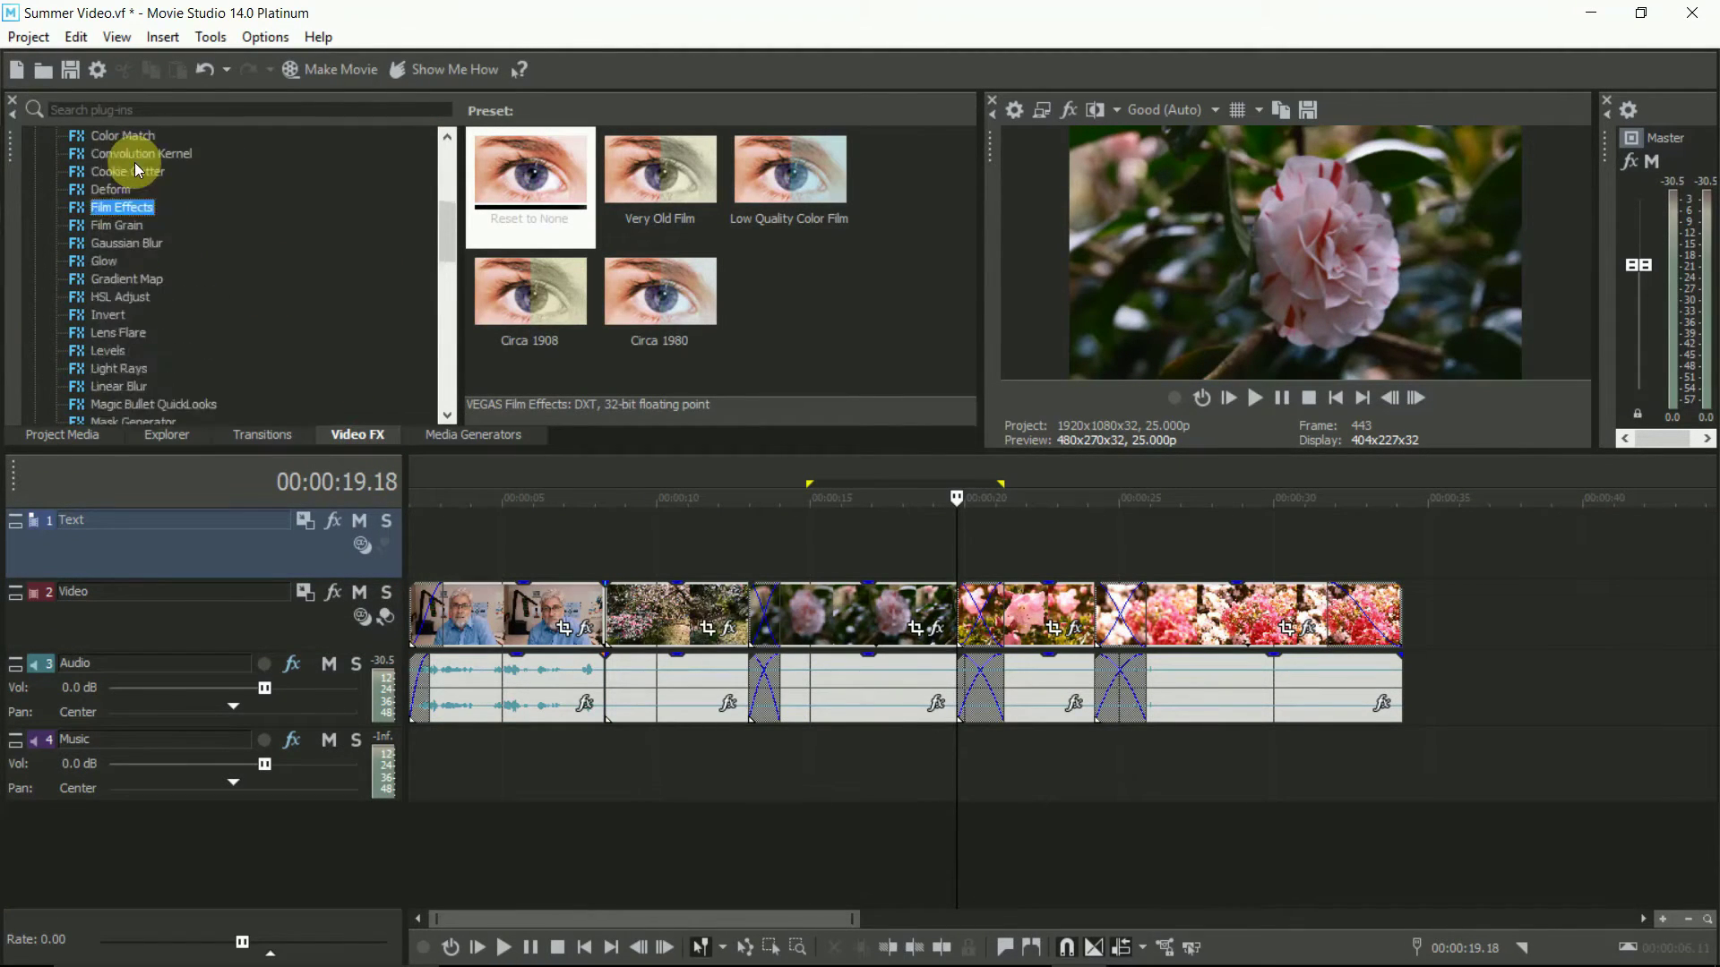
pyautogui.scroll(1, 135, 163)
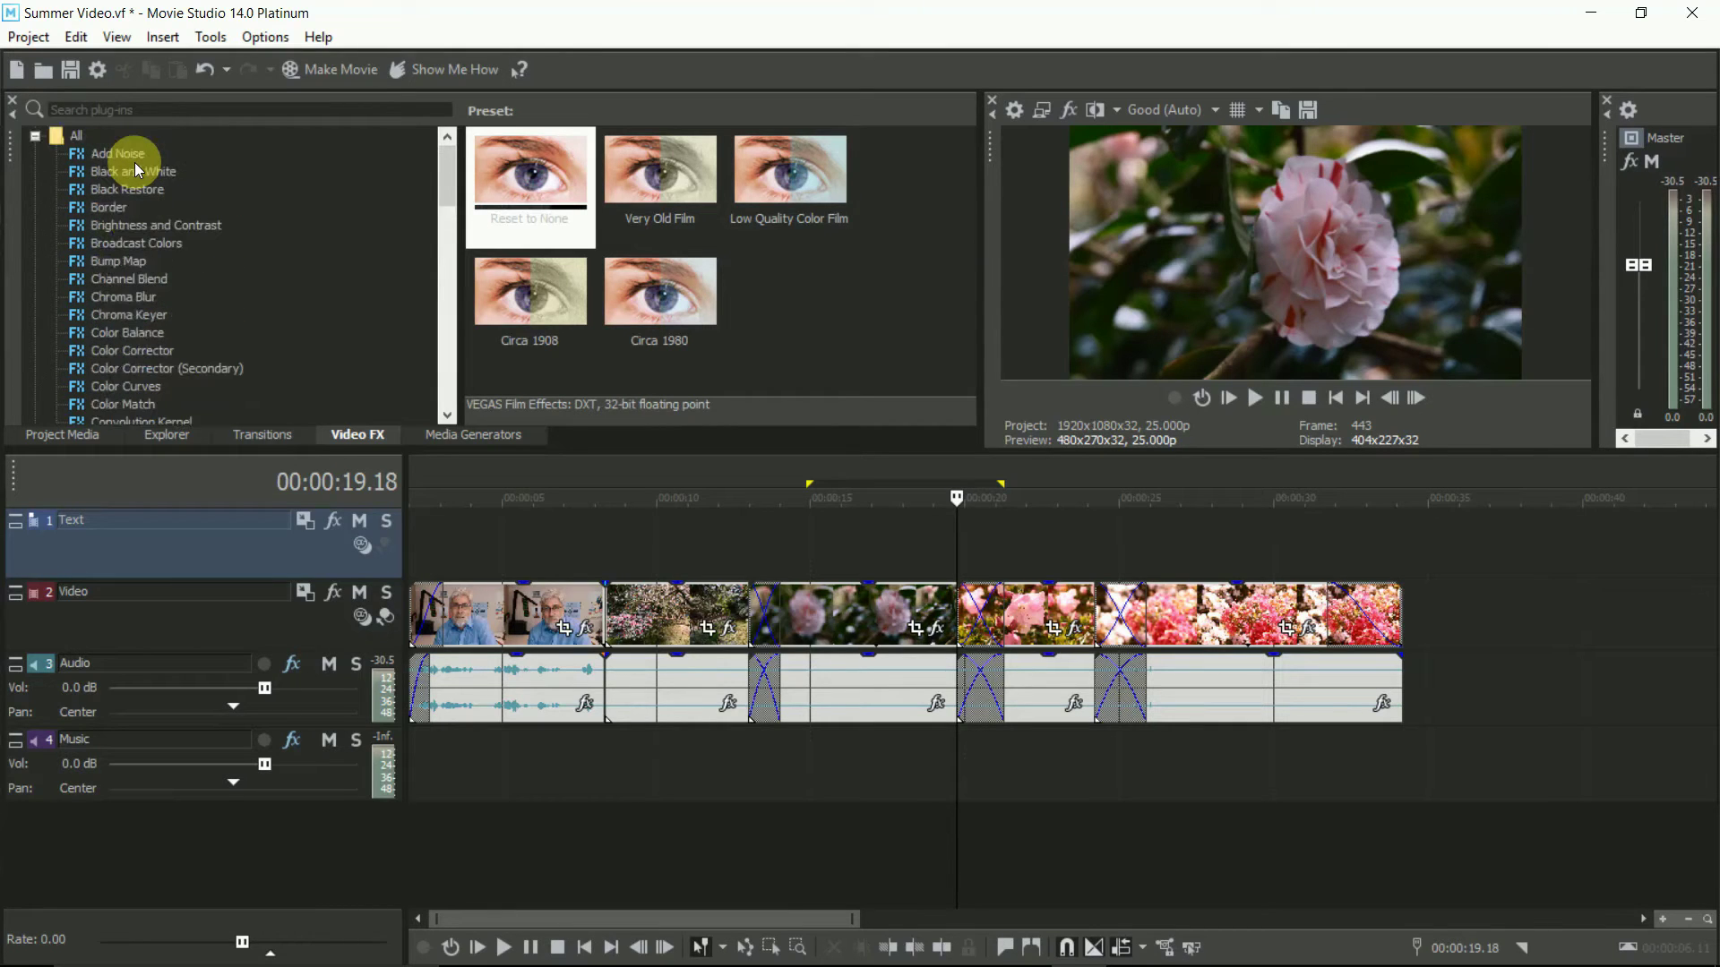
pyautogui.scroll(-5, 134, 163)
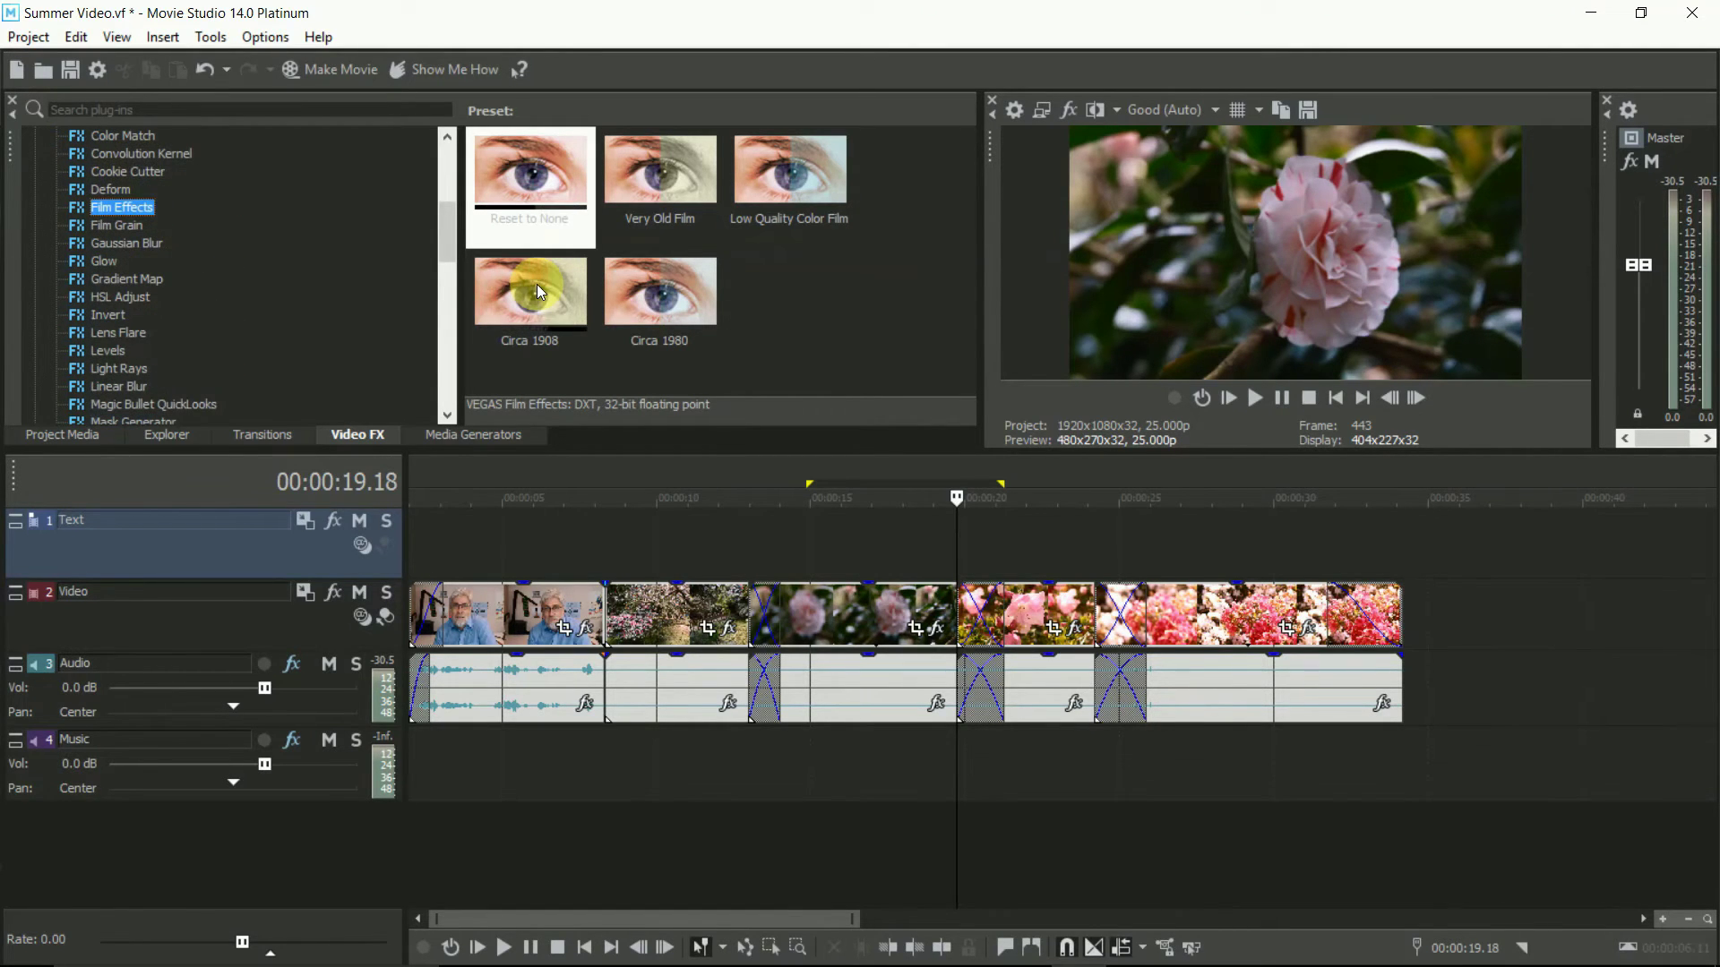
pyautogui.moveTo(535, 283); pyautogui.dragTo(938, 632)
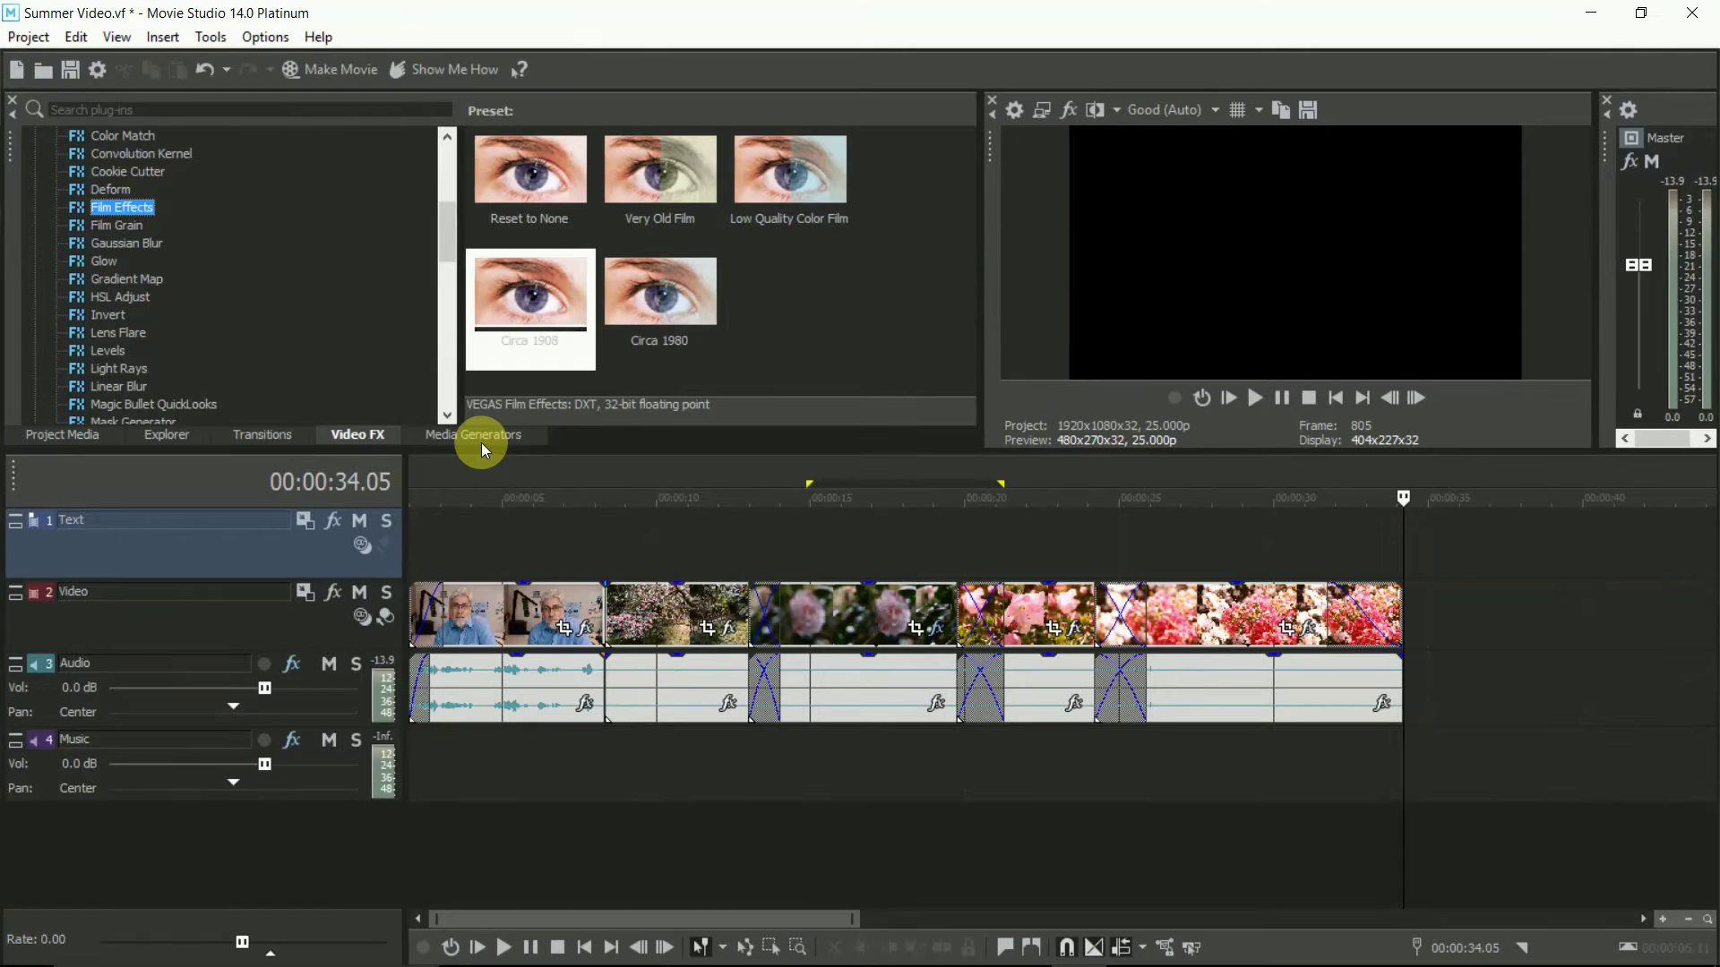
# - Add a Dropping Words title reading 'Summer Time' to the Text track with a short fade-out
pyautogui.click(482, 435)
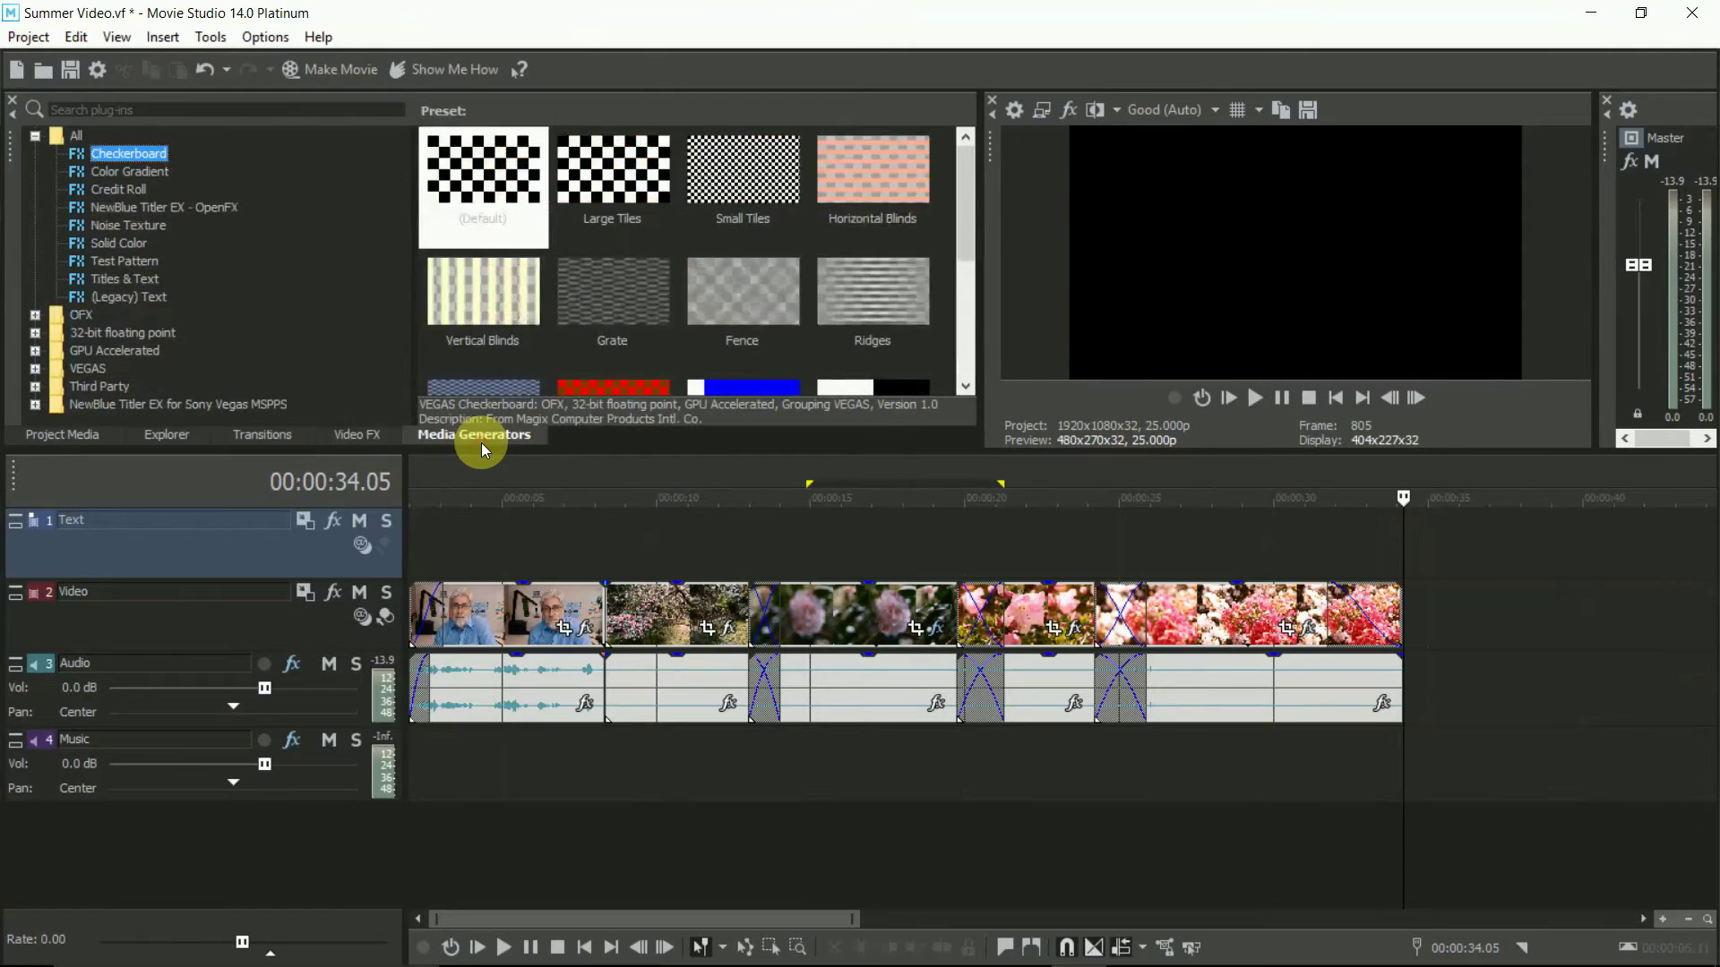
pyautogui.click(132, 278)
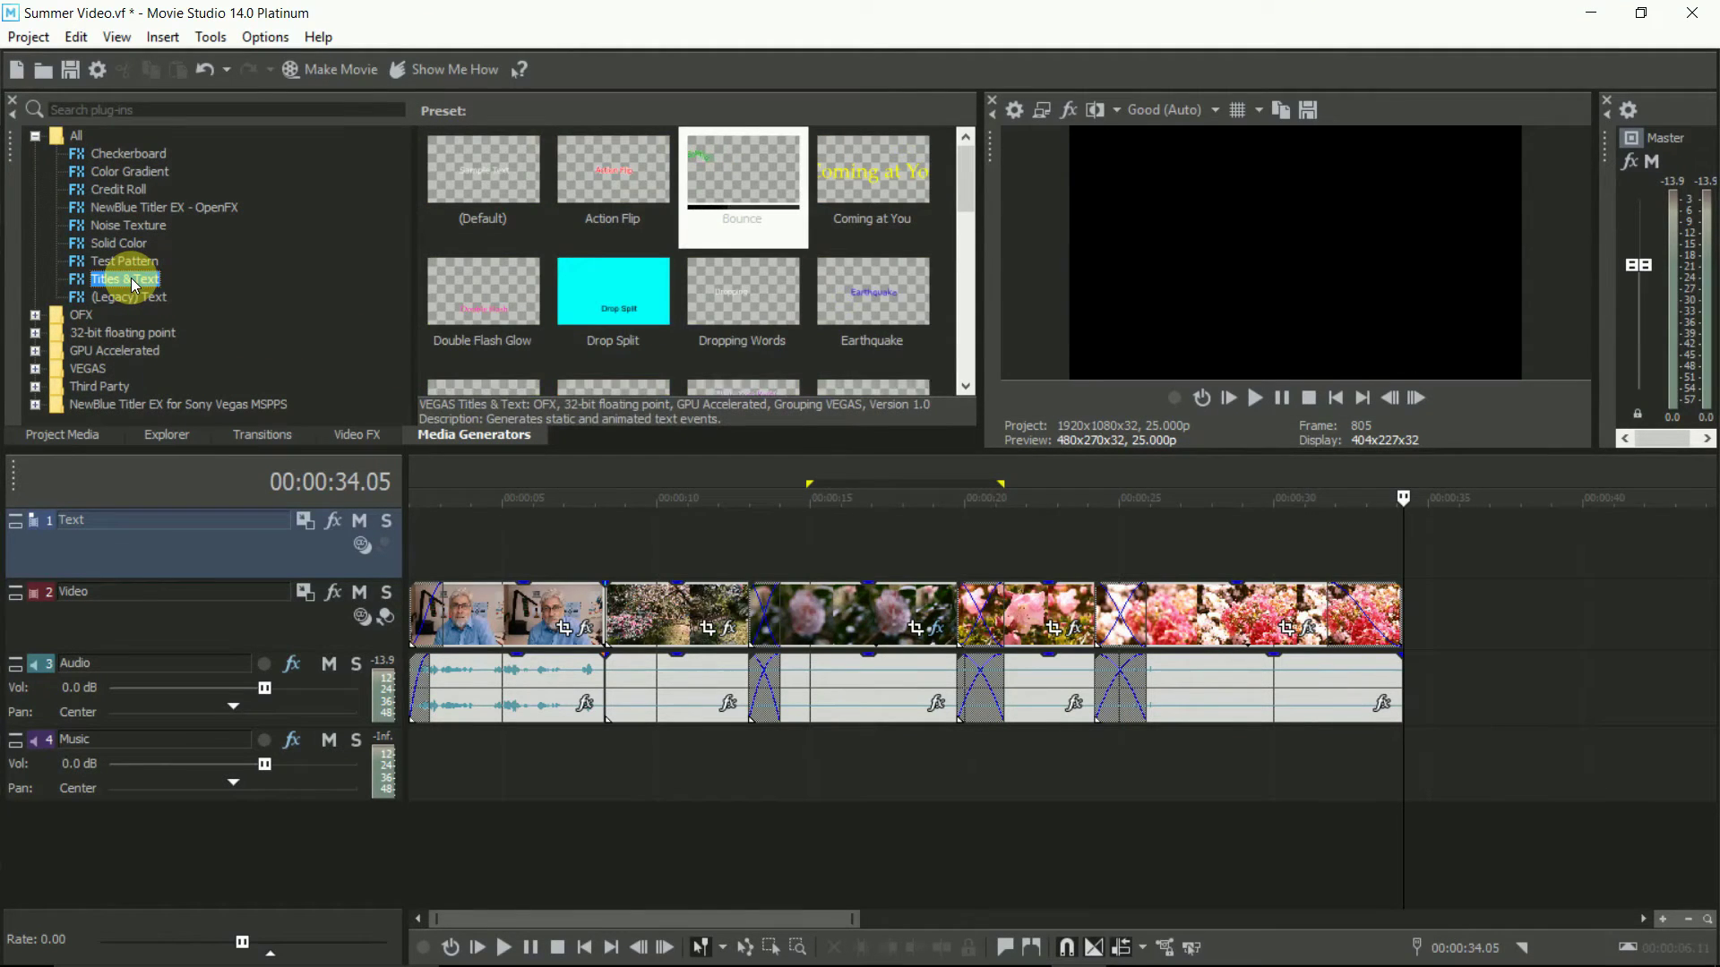
pyautogui.moveTo(733, 279); pyautogui.dragTo(576, 537)
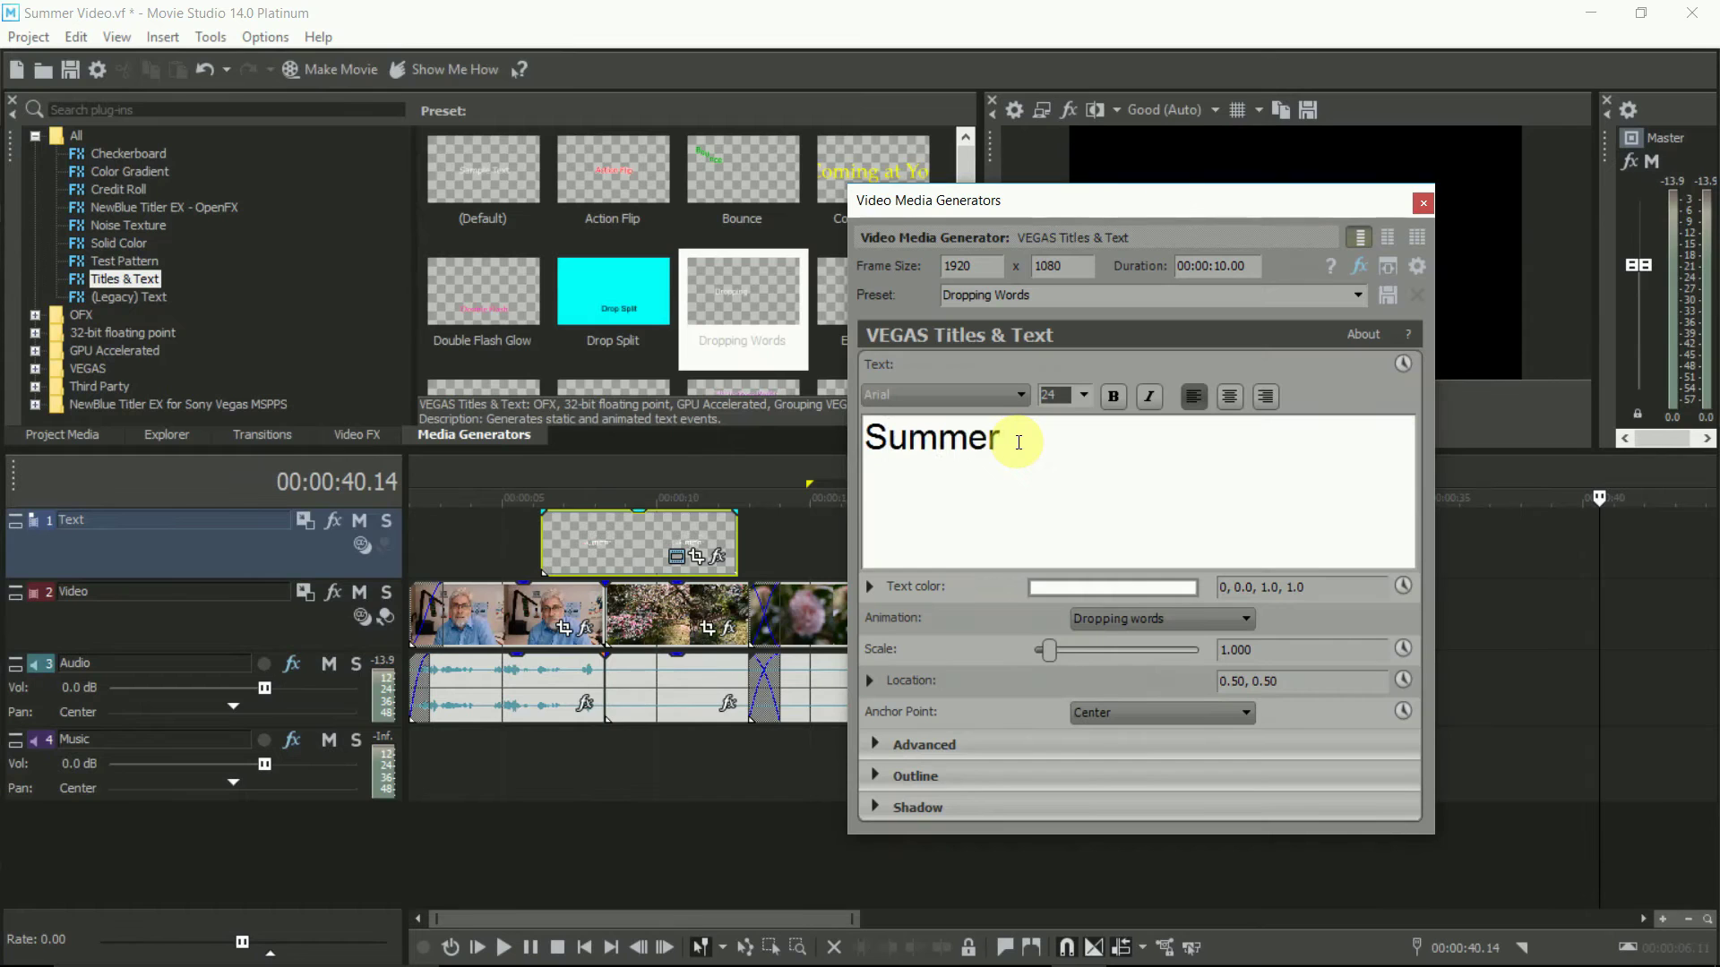
pyautogui.write('Time')
pyautogui.click(1036, 587)
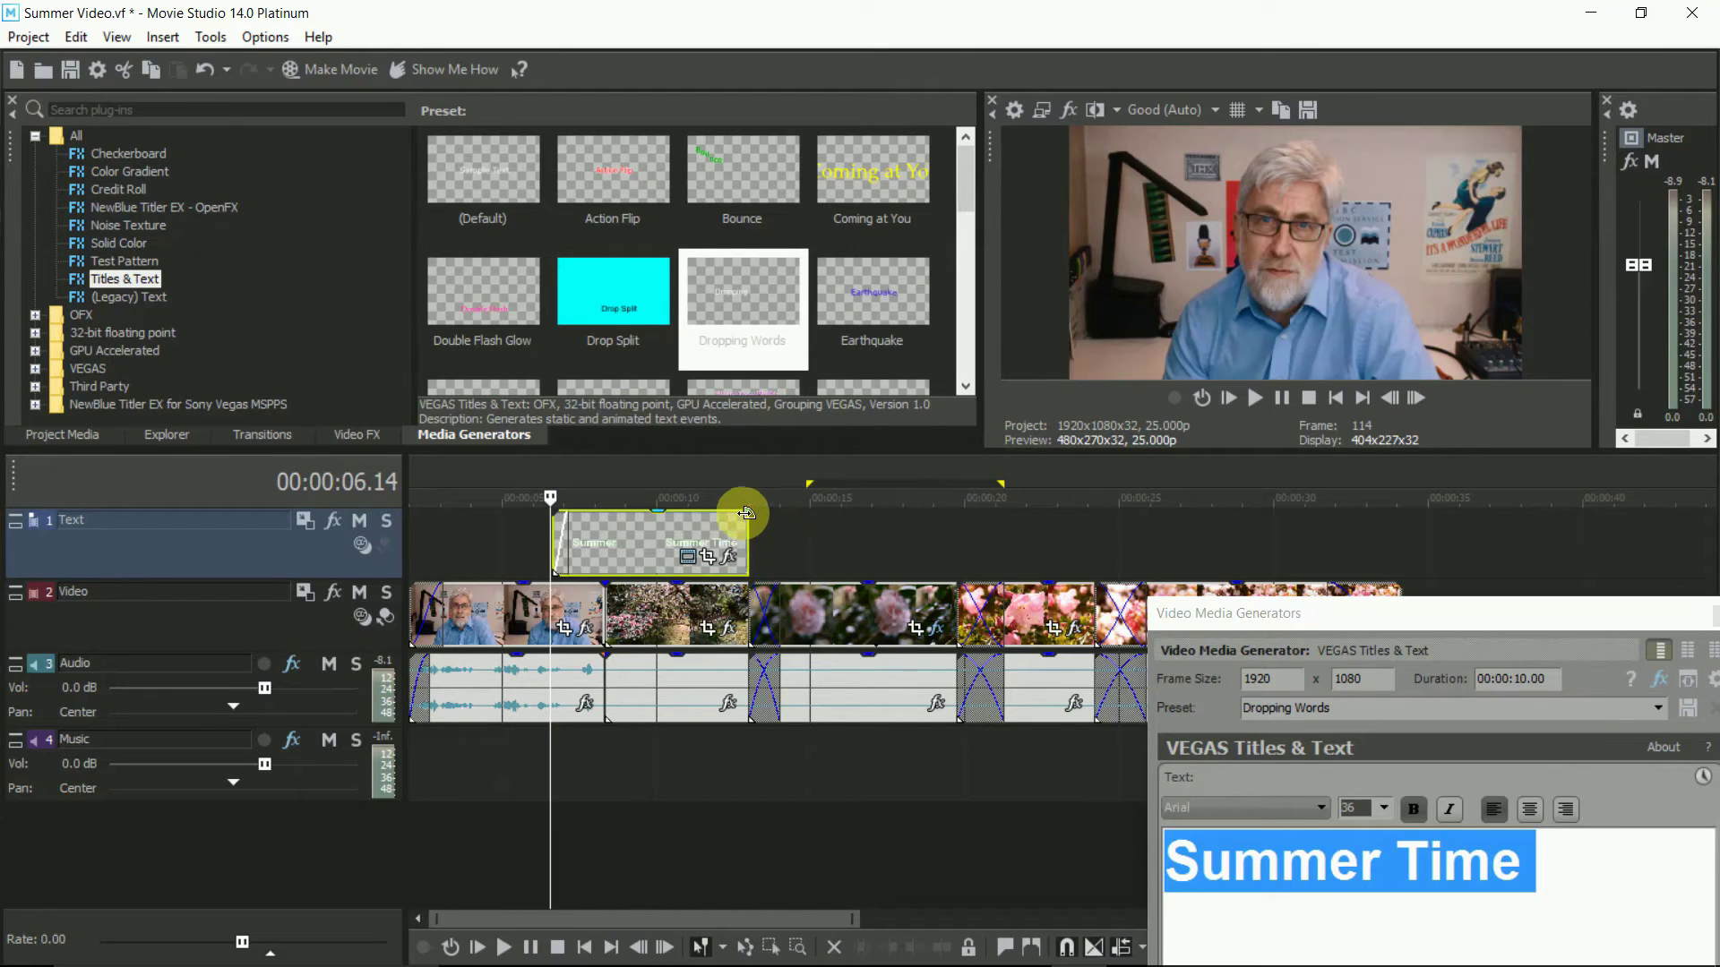
pyautogui.moveTo(751, 508); pyautogui.dragTo(734, 510)
pyautogui.press('space')
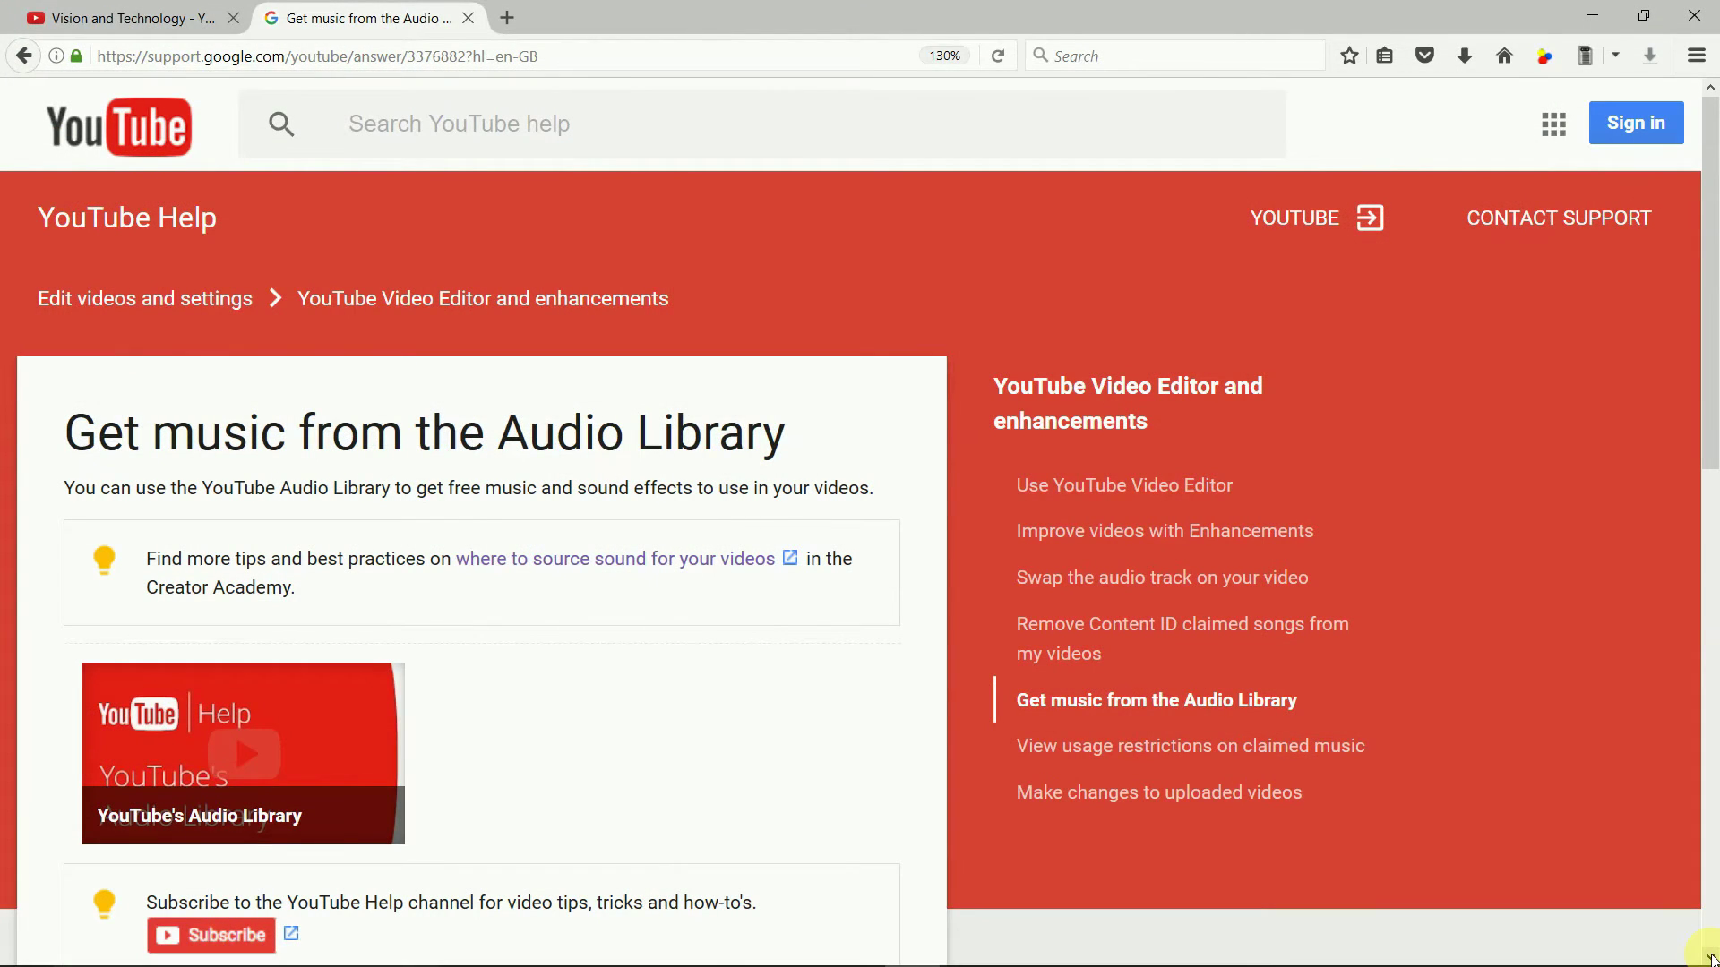
# - Scroll down the Audio Library help page to read the download steps and attribution notes
pyautogui.click(1711, 958)
pyautogui.click(1711, 958)
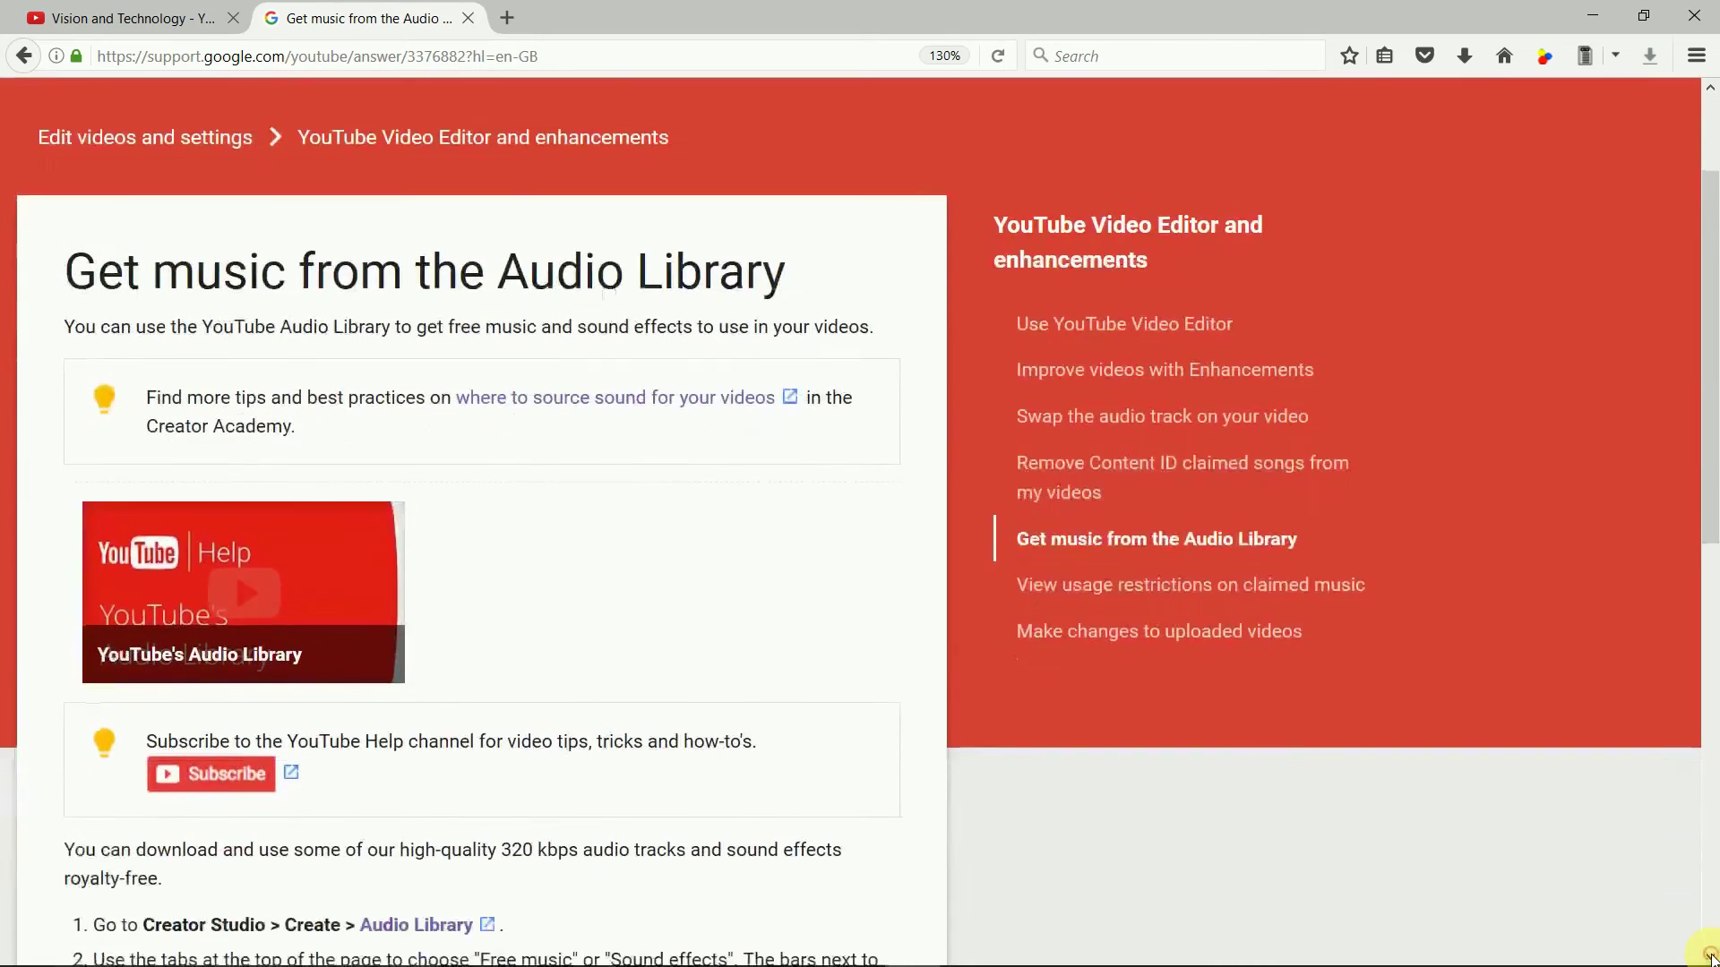
pyautogui.click(1711, 959)
pyautogui.click(1711, 958)
pyautogui.click(1711, 958)
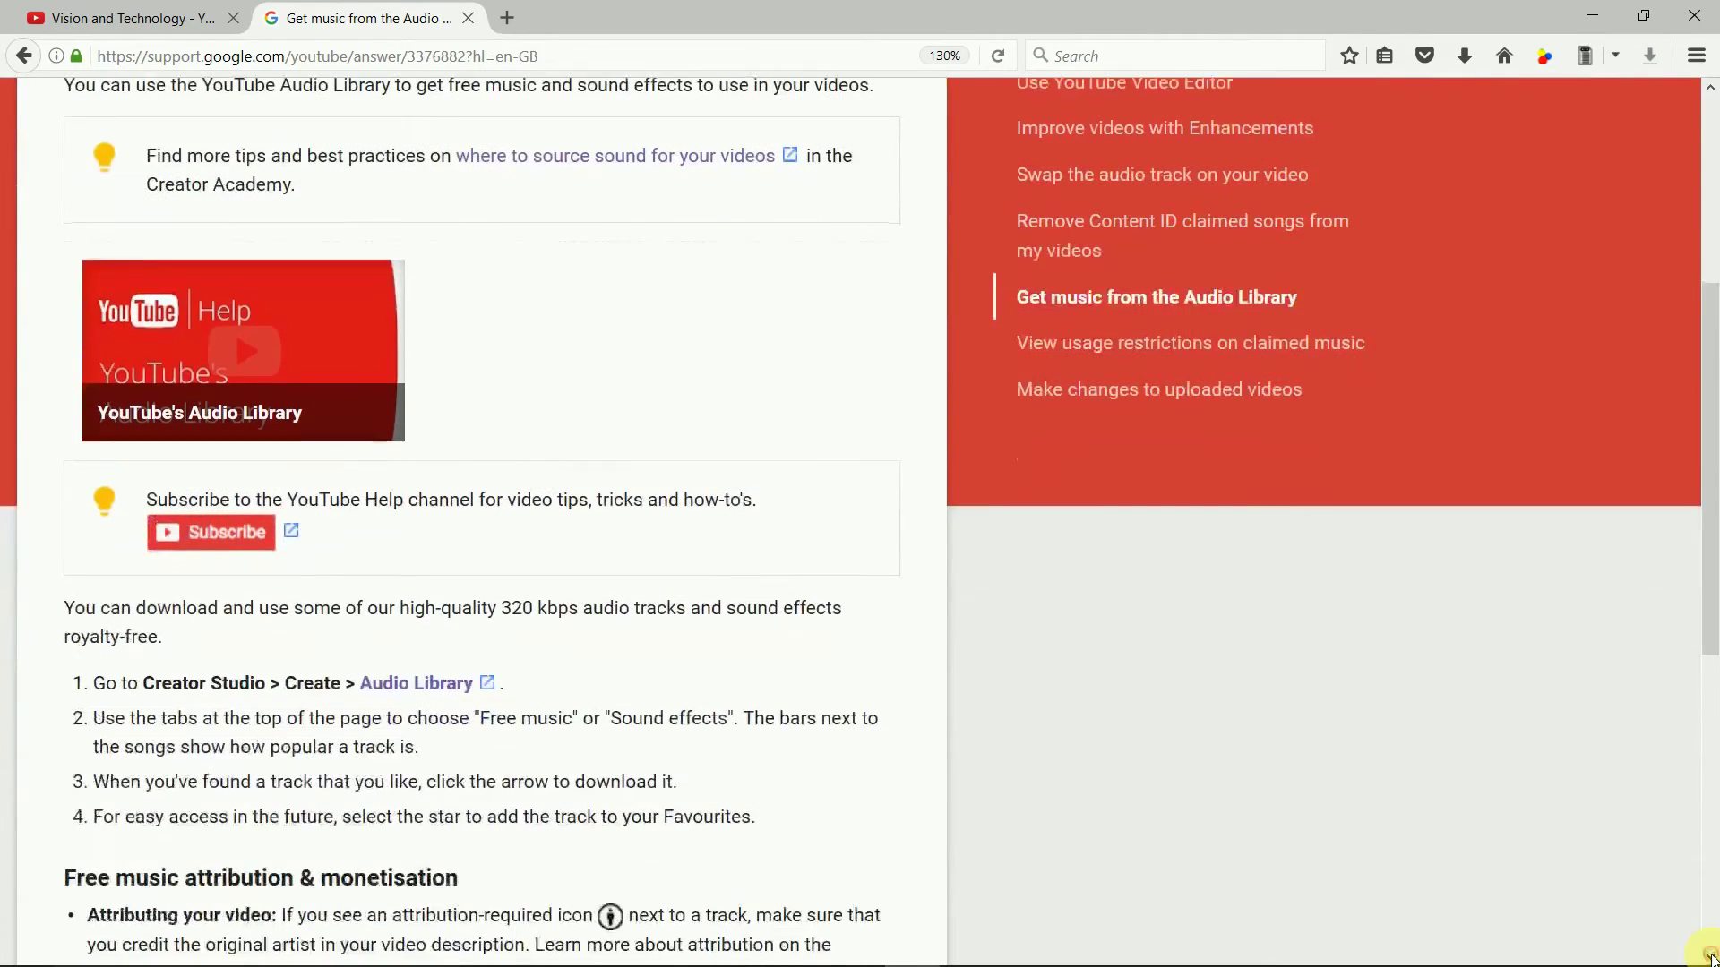
pyautogui.click(1711, 958)
pyautogui.click(1711, 959)
pyautogui.click(1711, 959)
pyautogui.click(1711, 958)
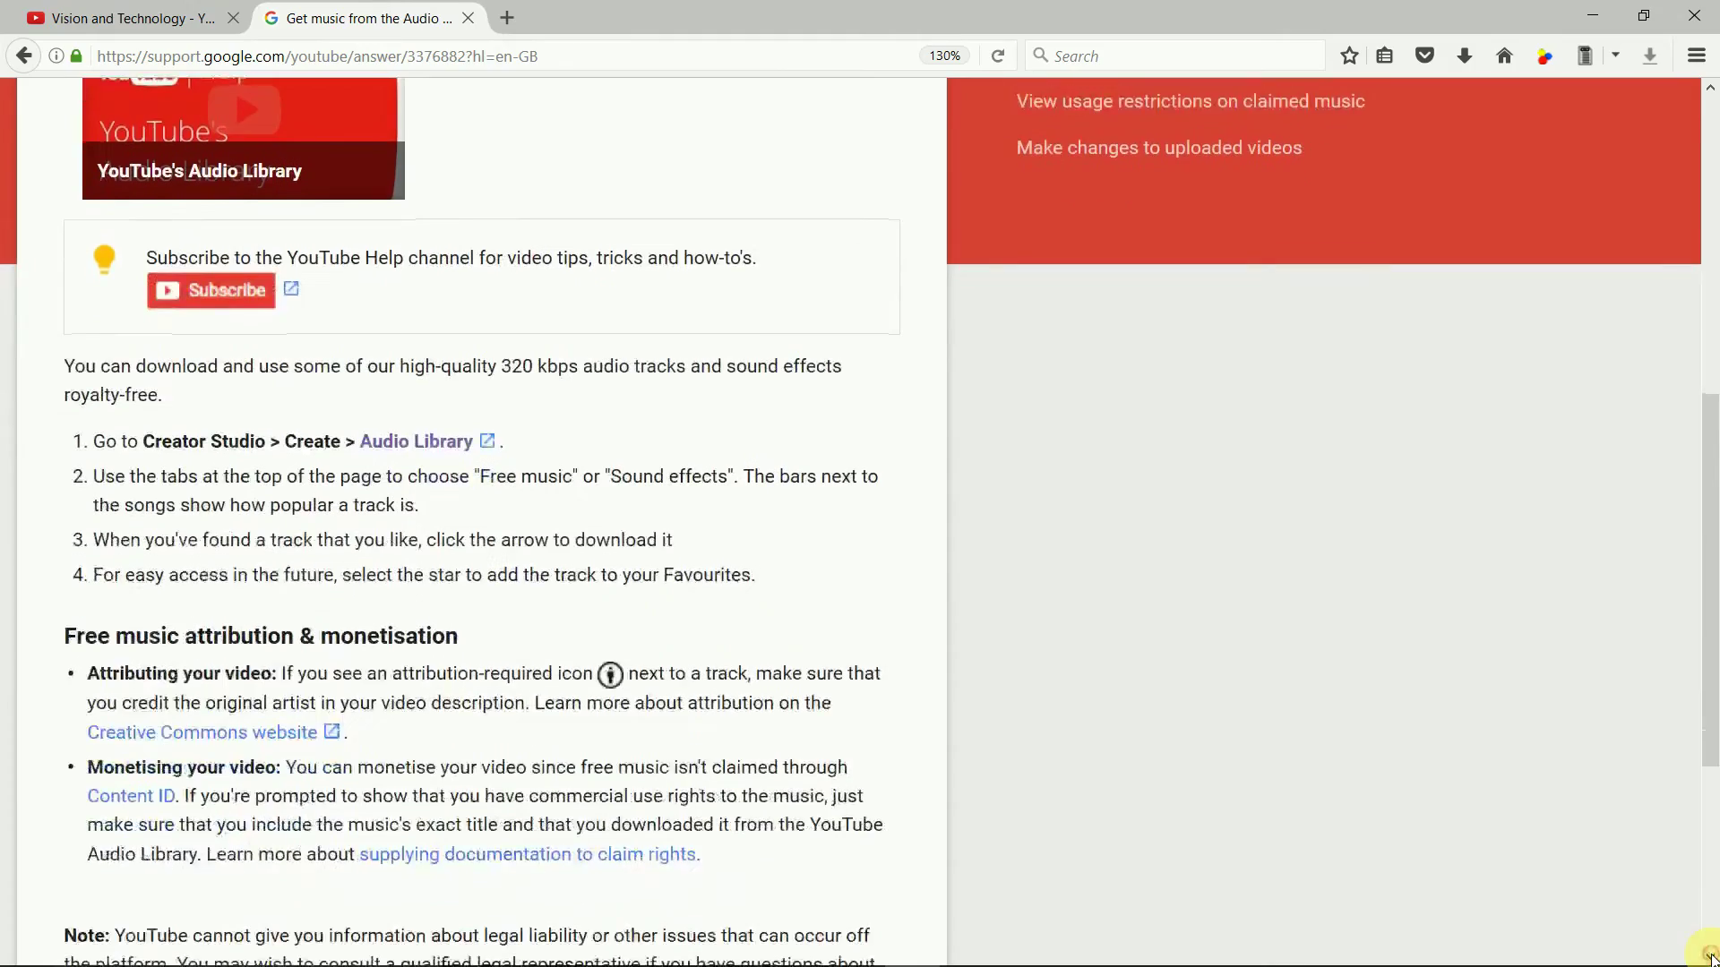
pyautogui.click(1711, 959)
pyautogui.click(1711, 959)
pyautogui.moveTo(1363, 963)
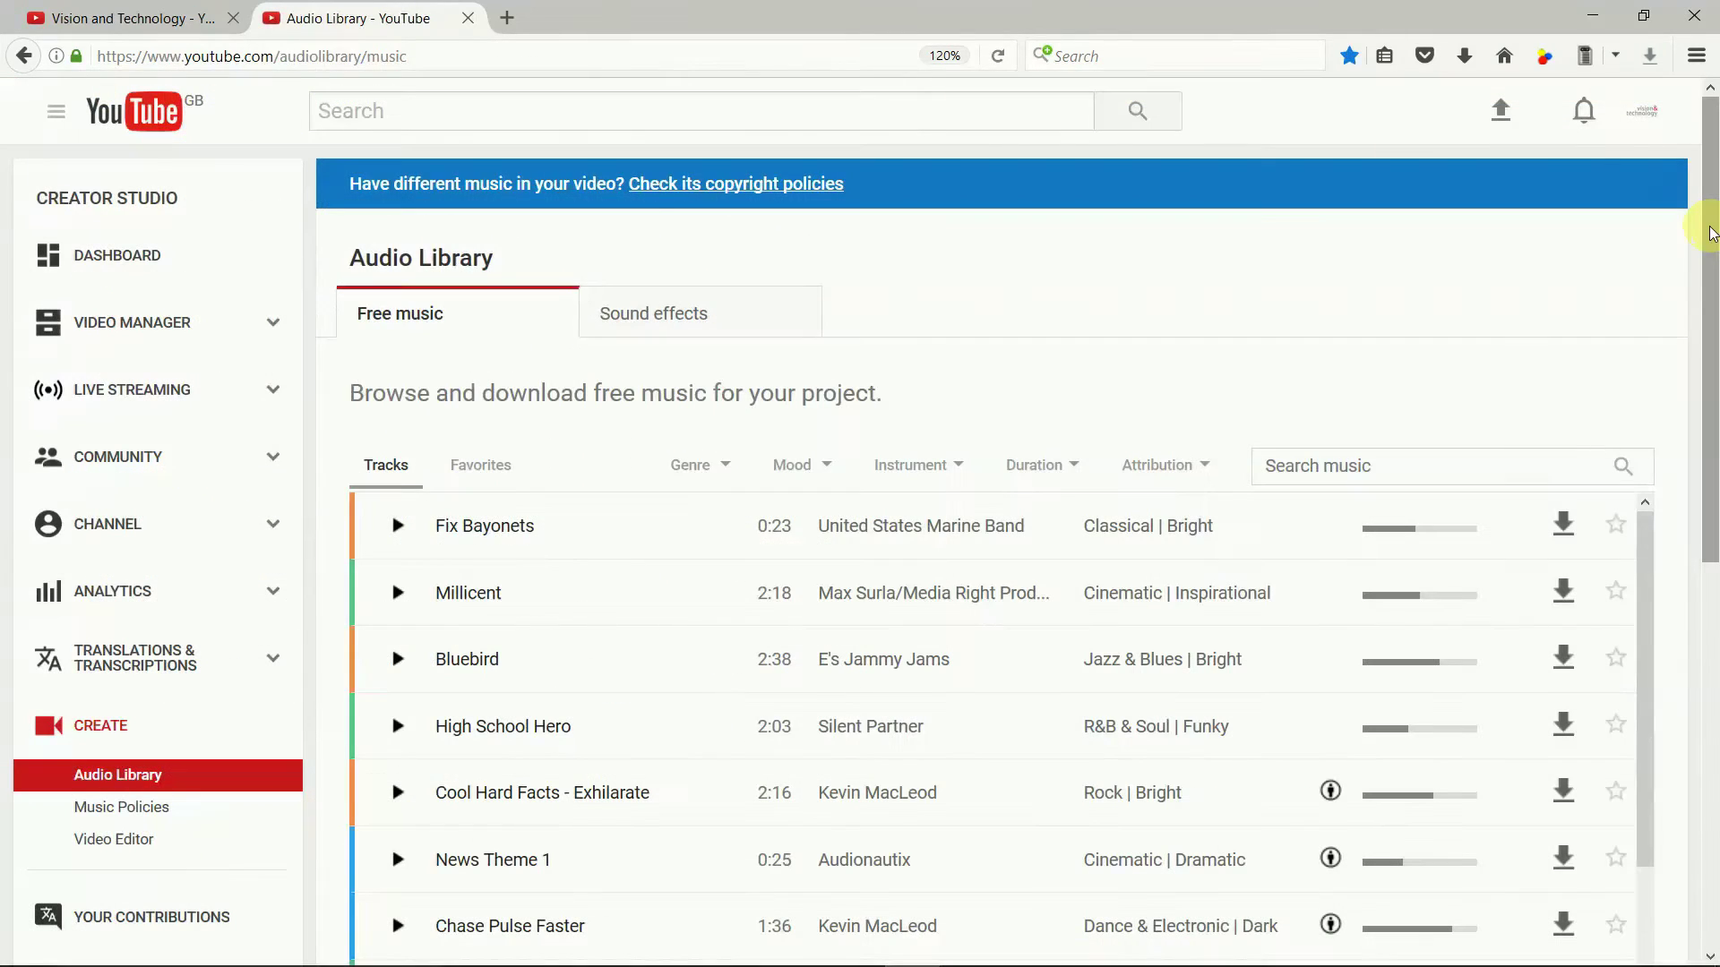
# - Browse the free music list and lay Behold_the_Sun.mp3 on the Music track
pyautogui.moveTo(1713, 224); pyautogui.dragTo(1713, 325)
pyautogui.scroll(-3, 1713, 325)
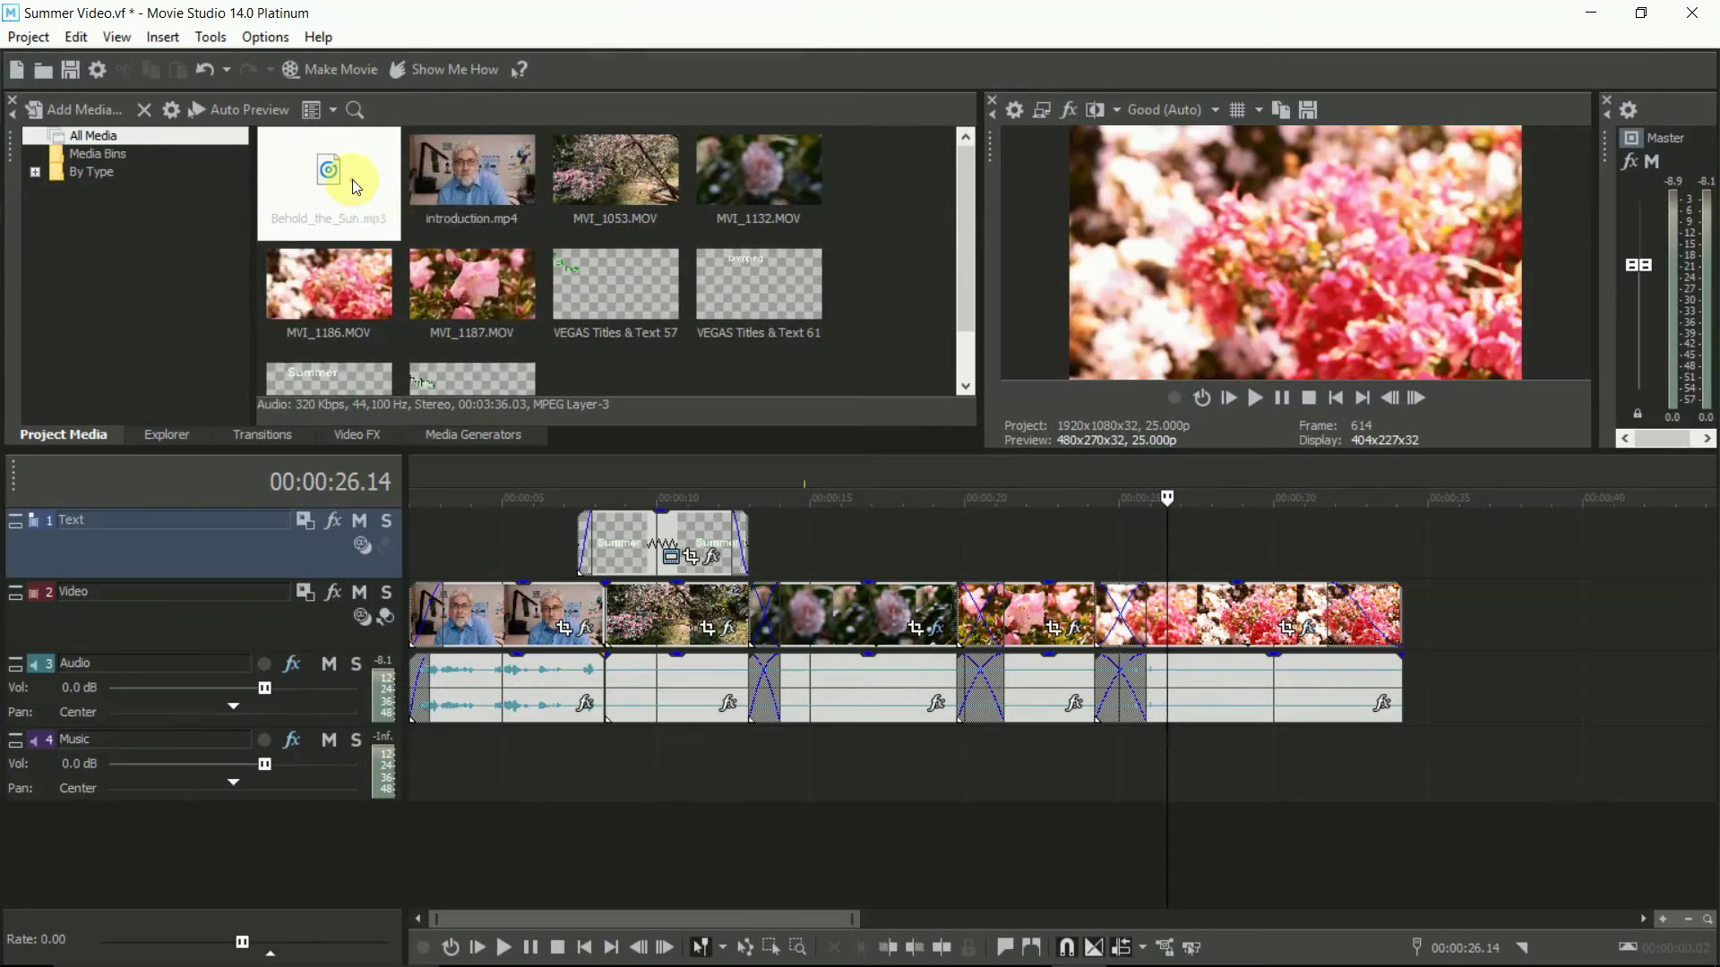
pyautogui.moveTo(352, 179); pyautogui.dragTo(588, 772)
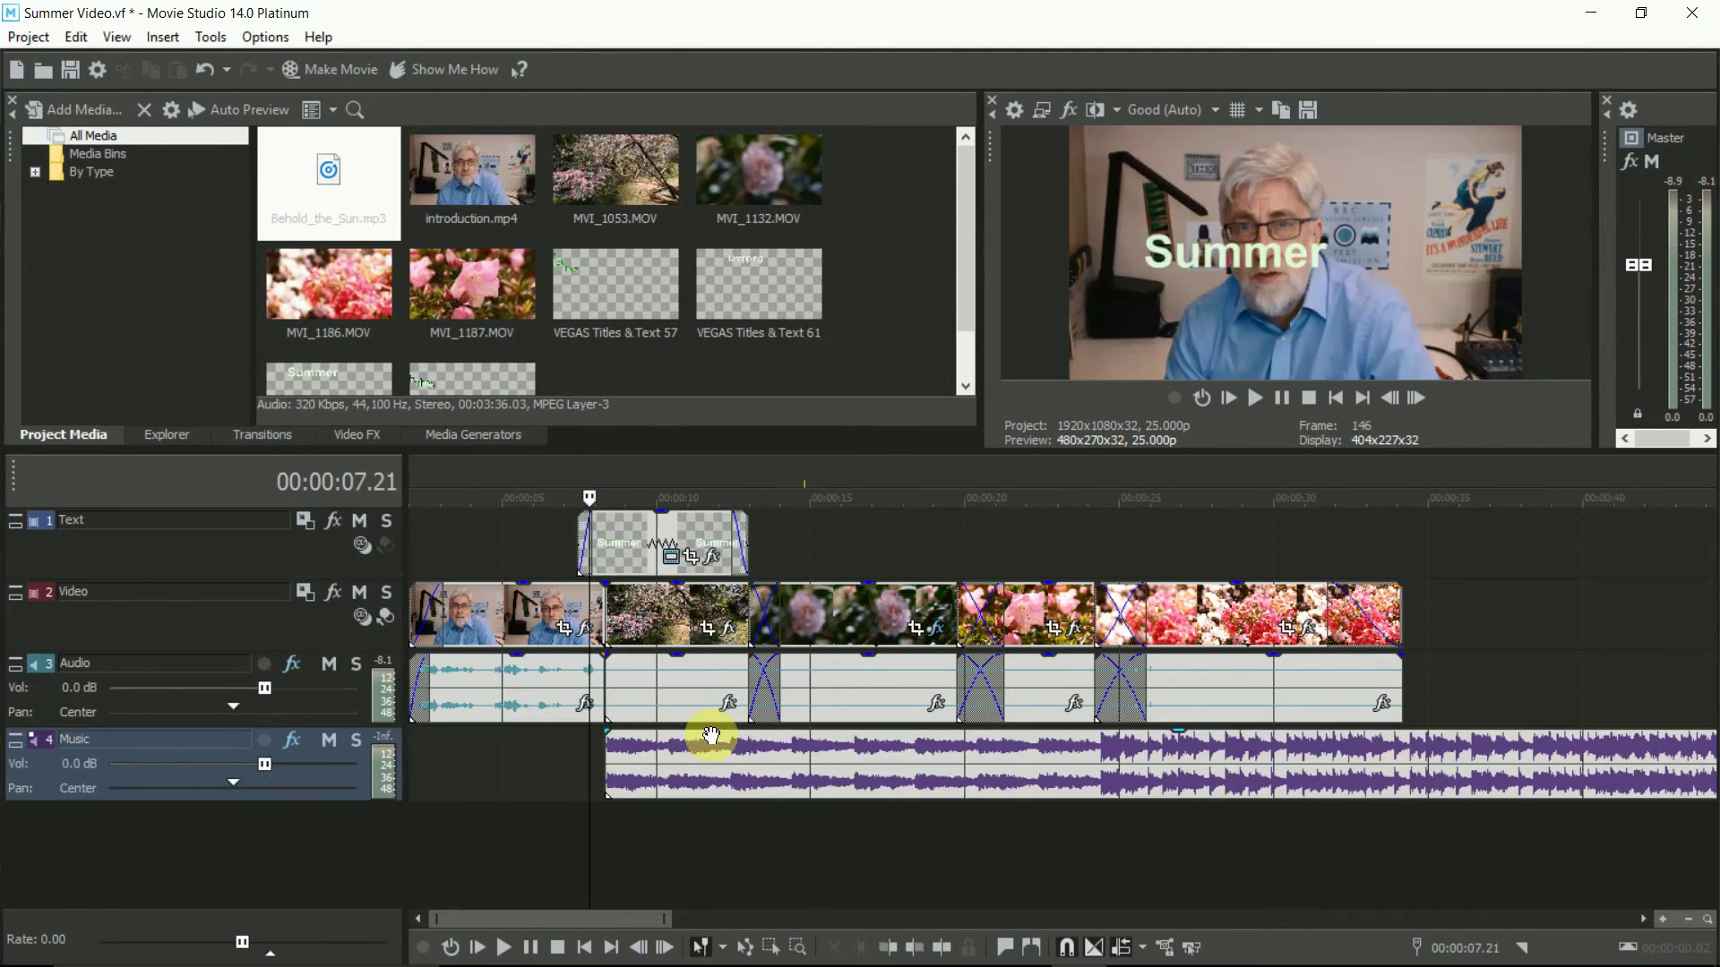
# - Play the project and lower the Music track volume to -12.9 dB
pyautogui.press('space')
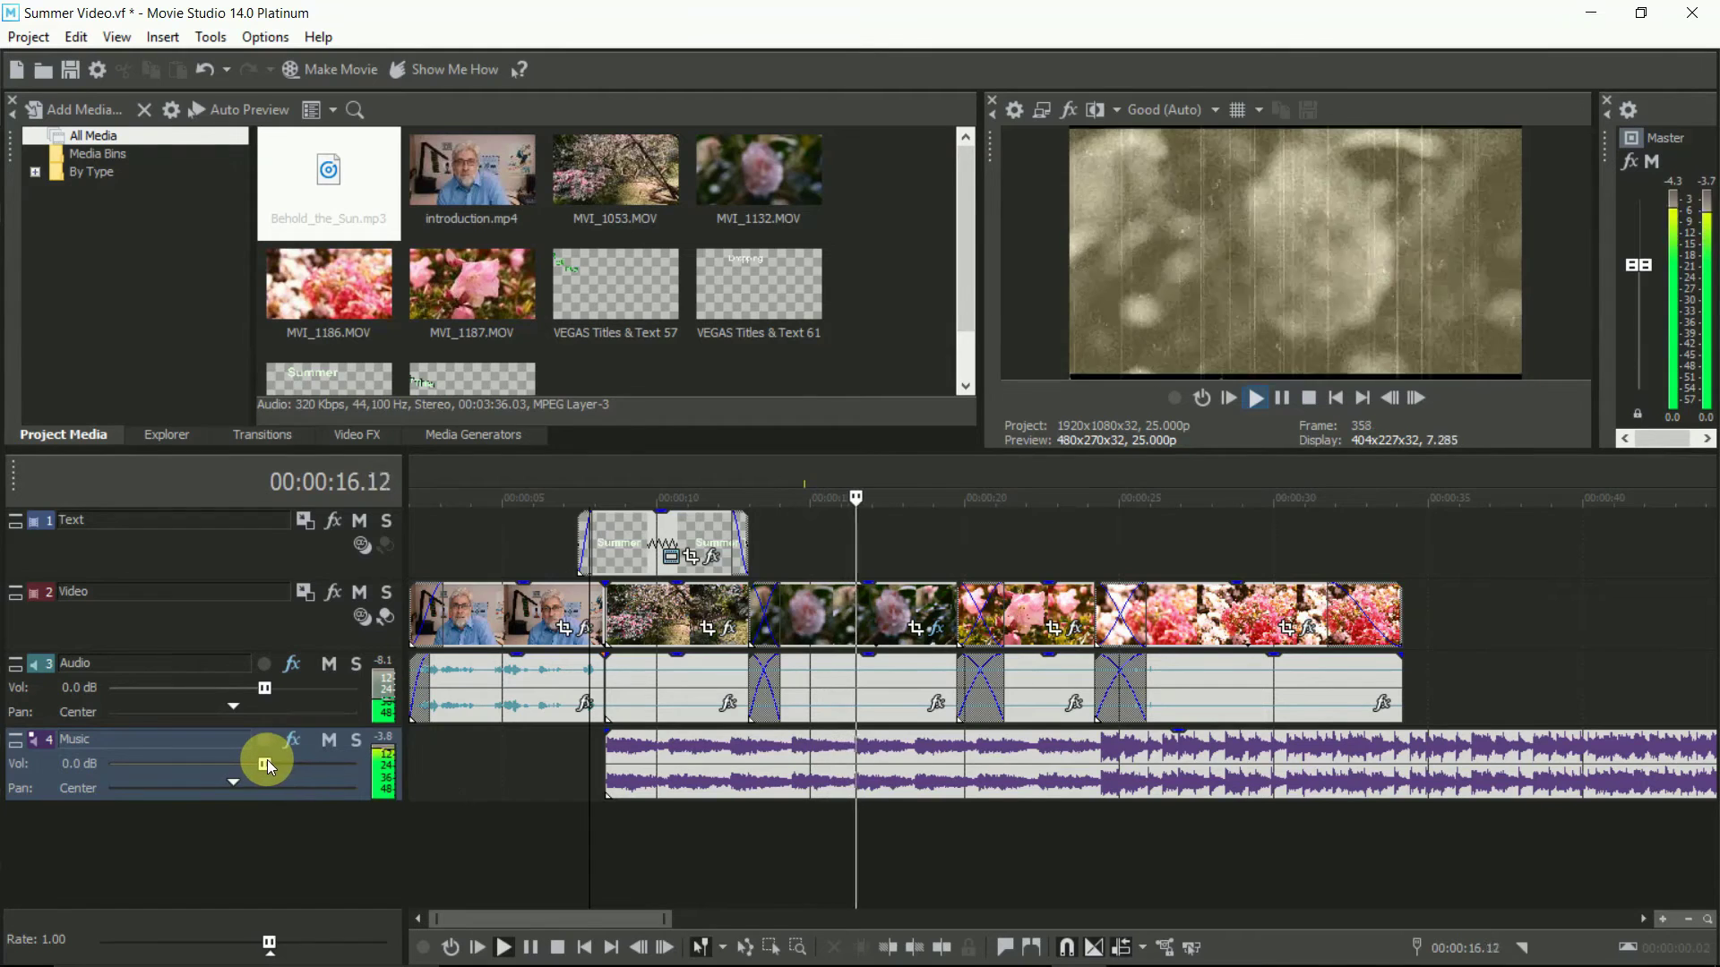
pyautogui.moveTo(265, 765); pyautogui.dragTo(179, 766)
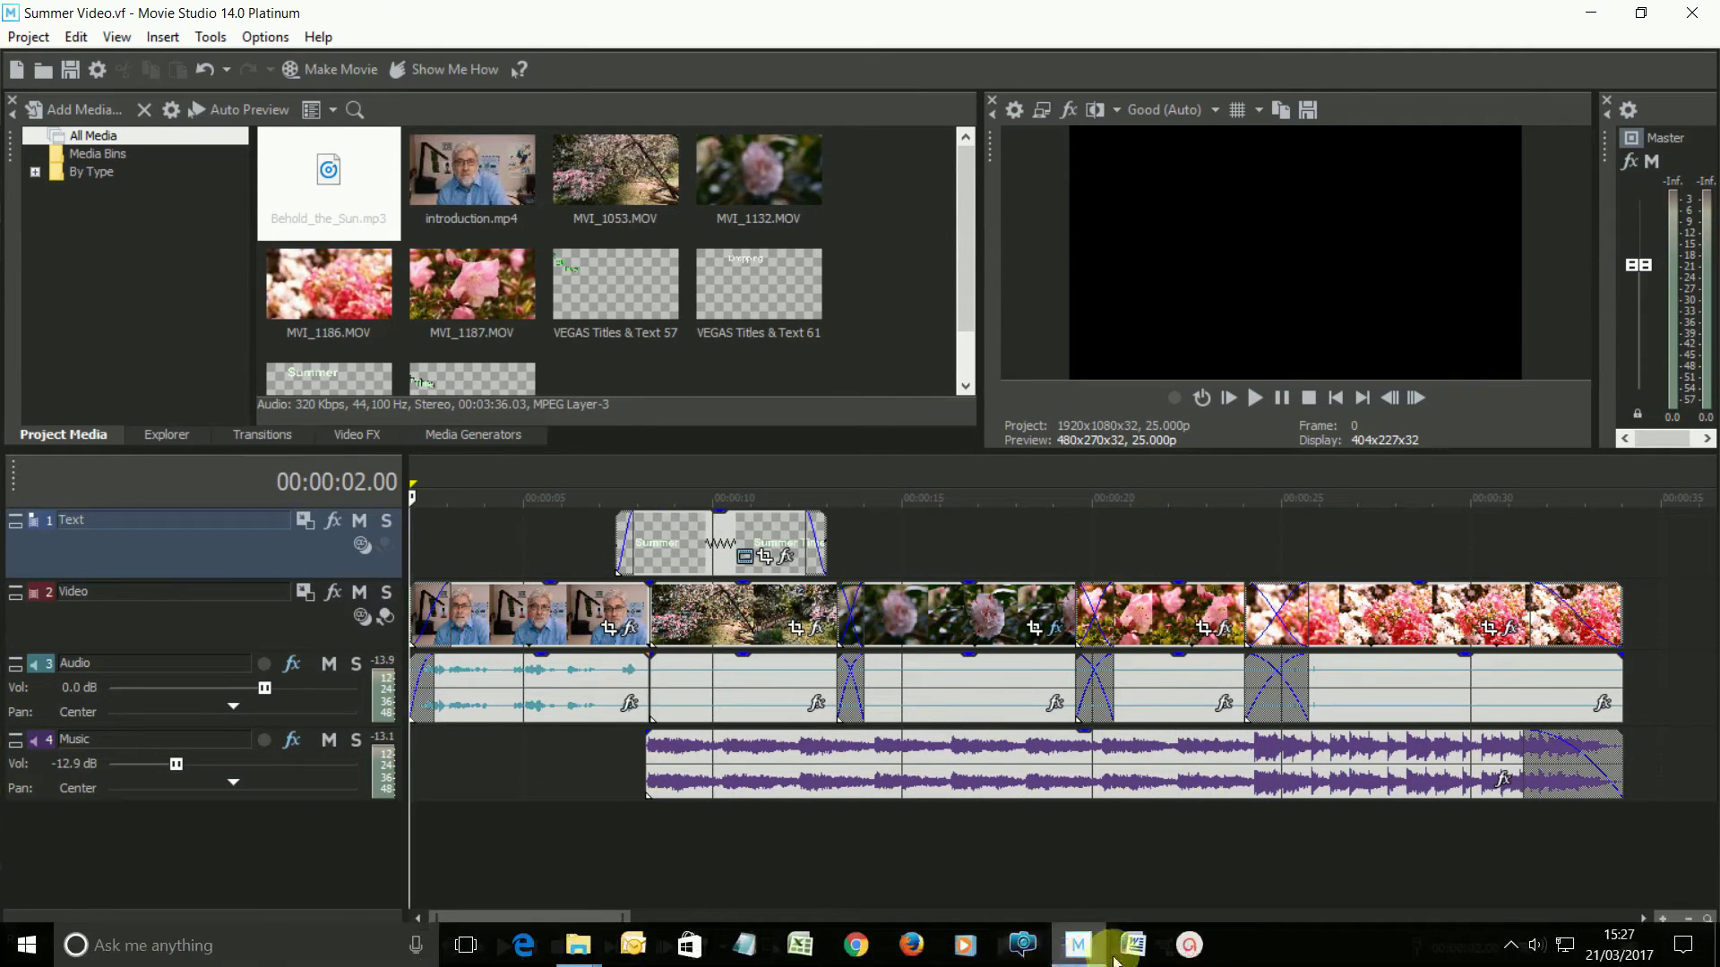
pyautogui.click(1189, 957)
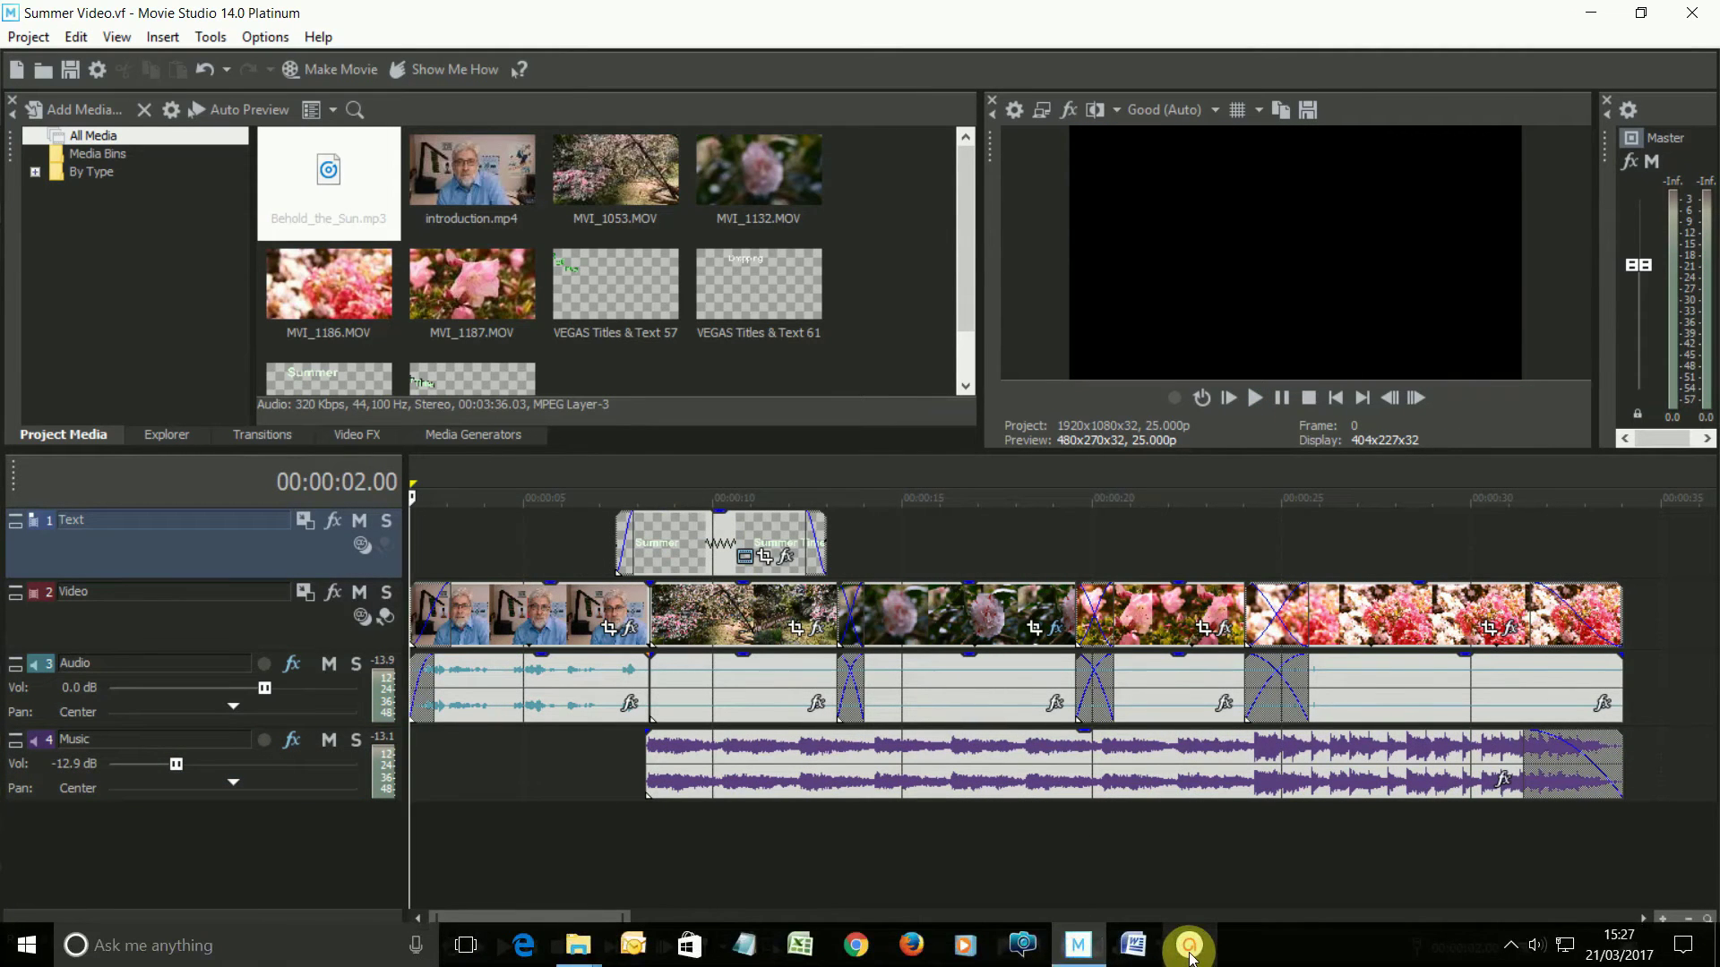
# - Render the project to the hard drive as Summer Video.mp4 in 1920x1080 MP4 format
pyautogui.click(341, 70)
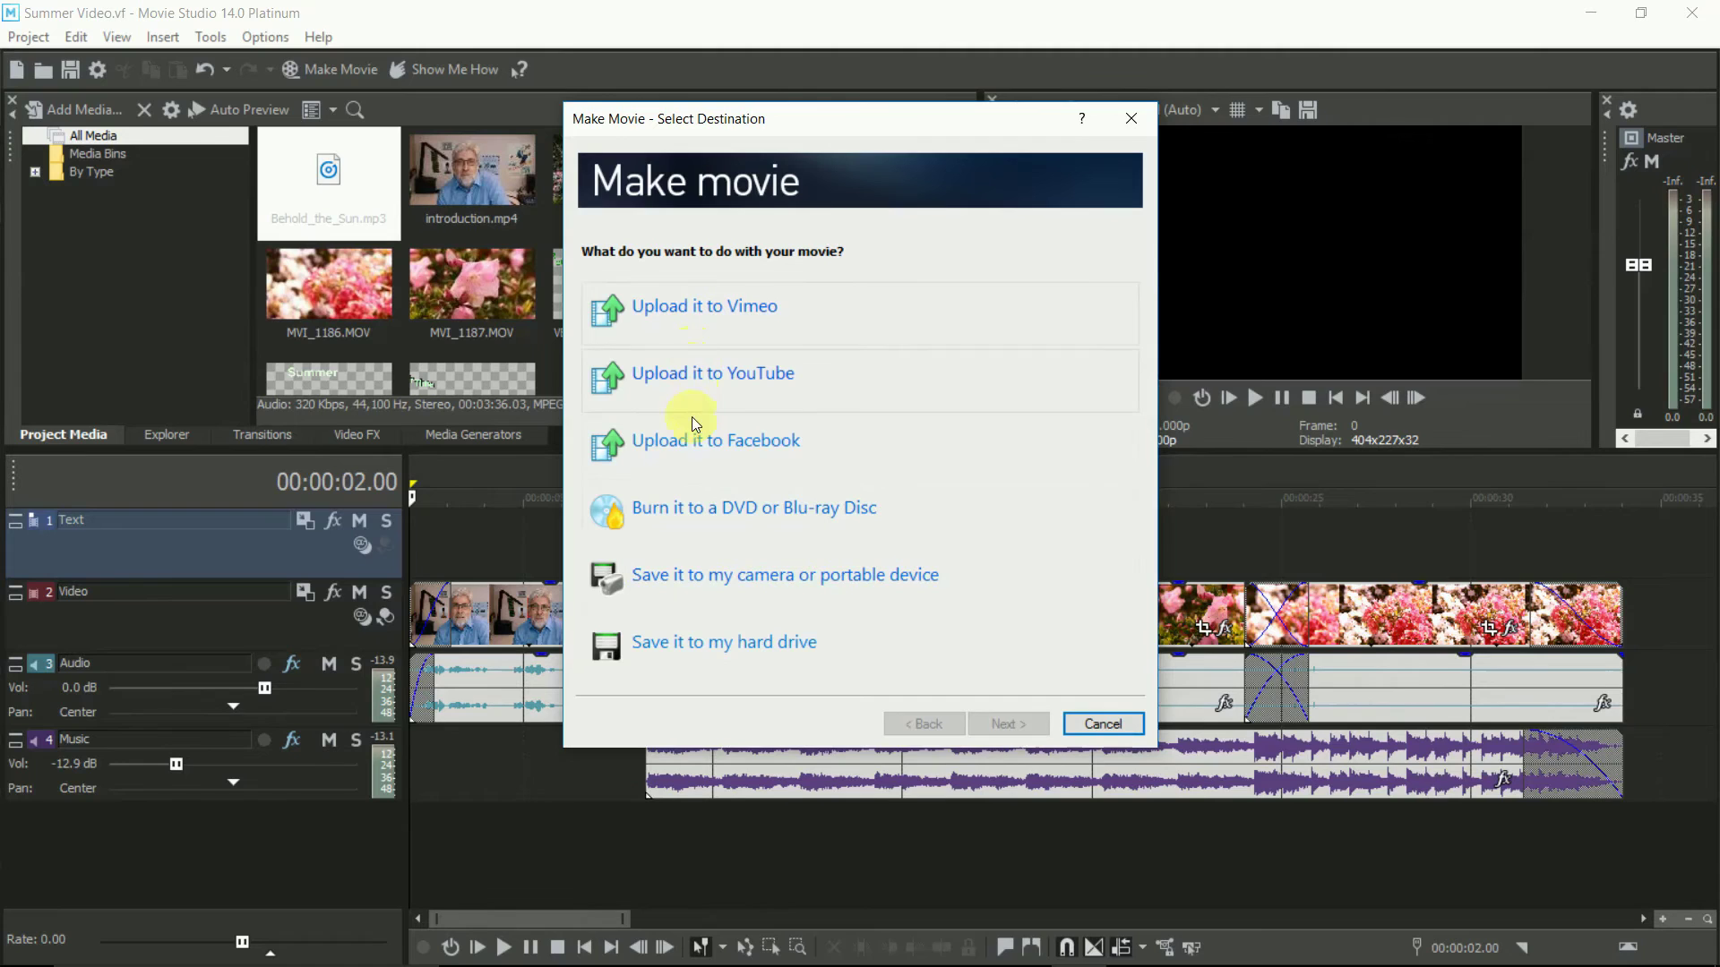
pyautogui.click(674, 649)
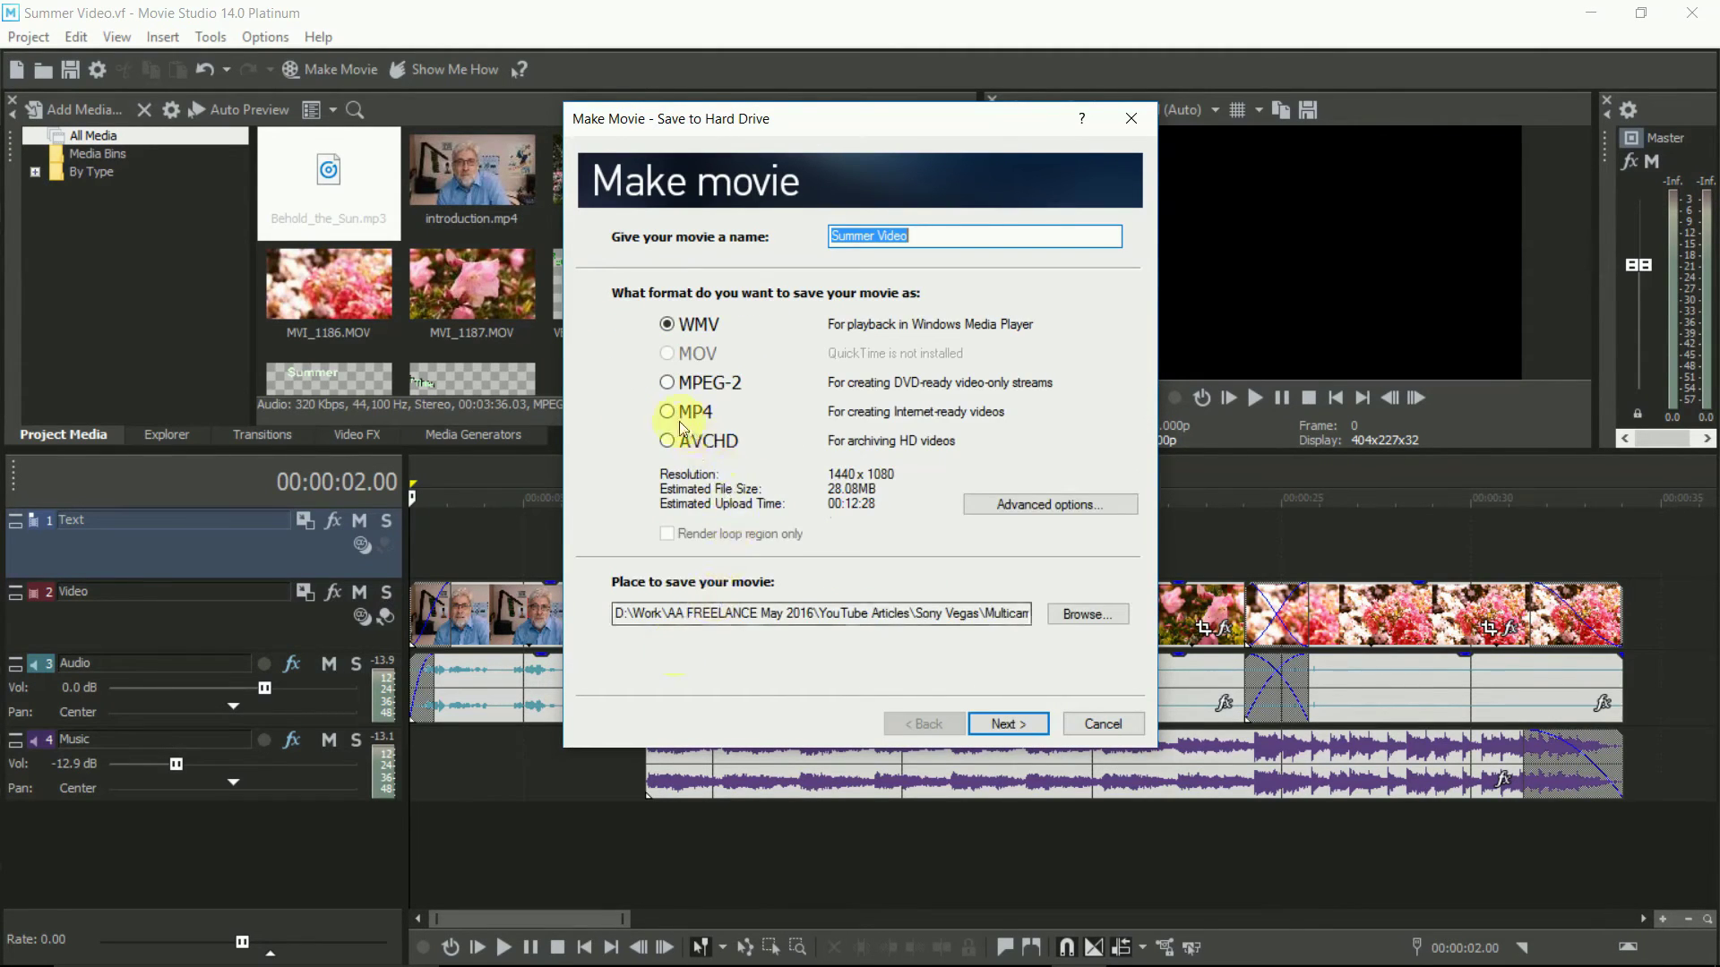
pyautogui.click(669, 412)
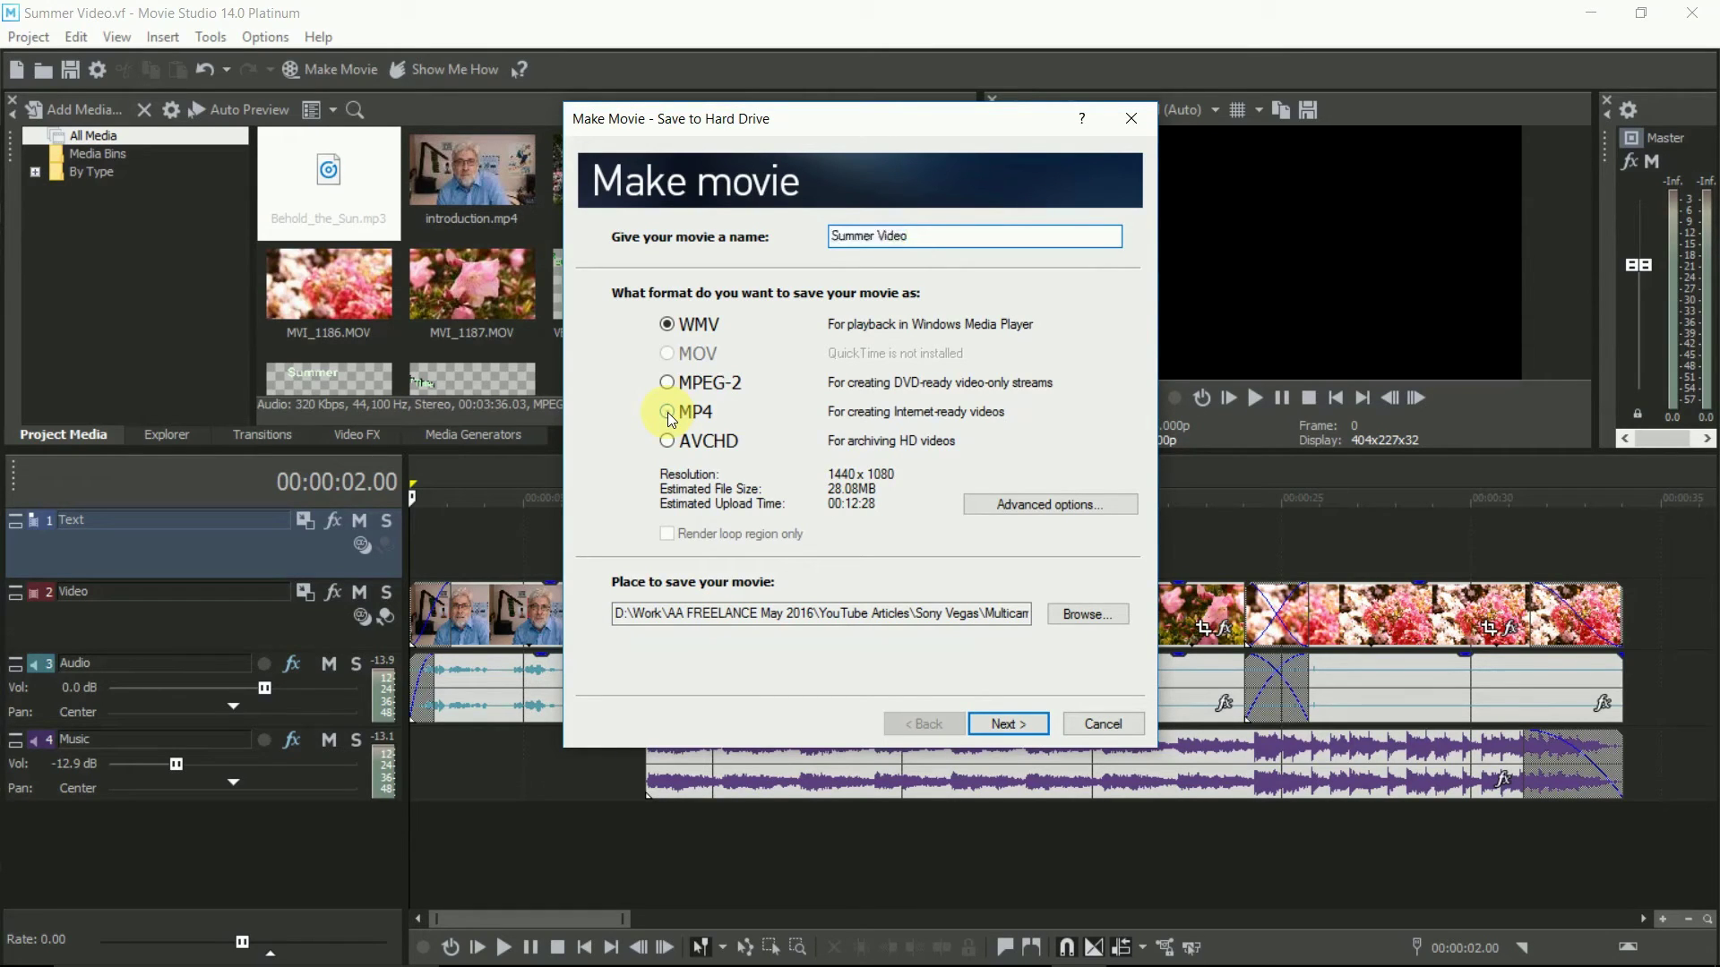
pyautogui.click(668, 412)
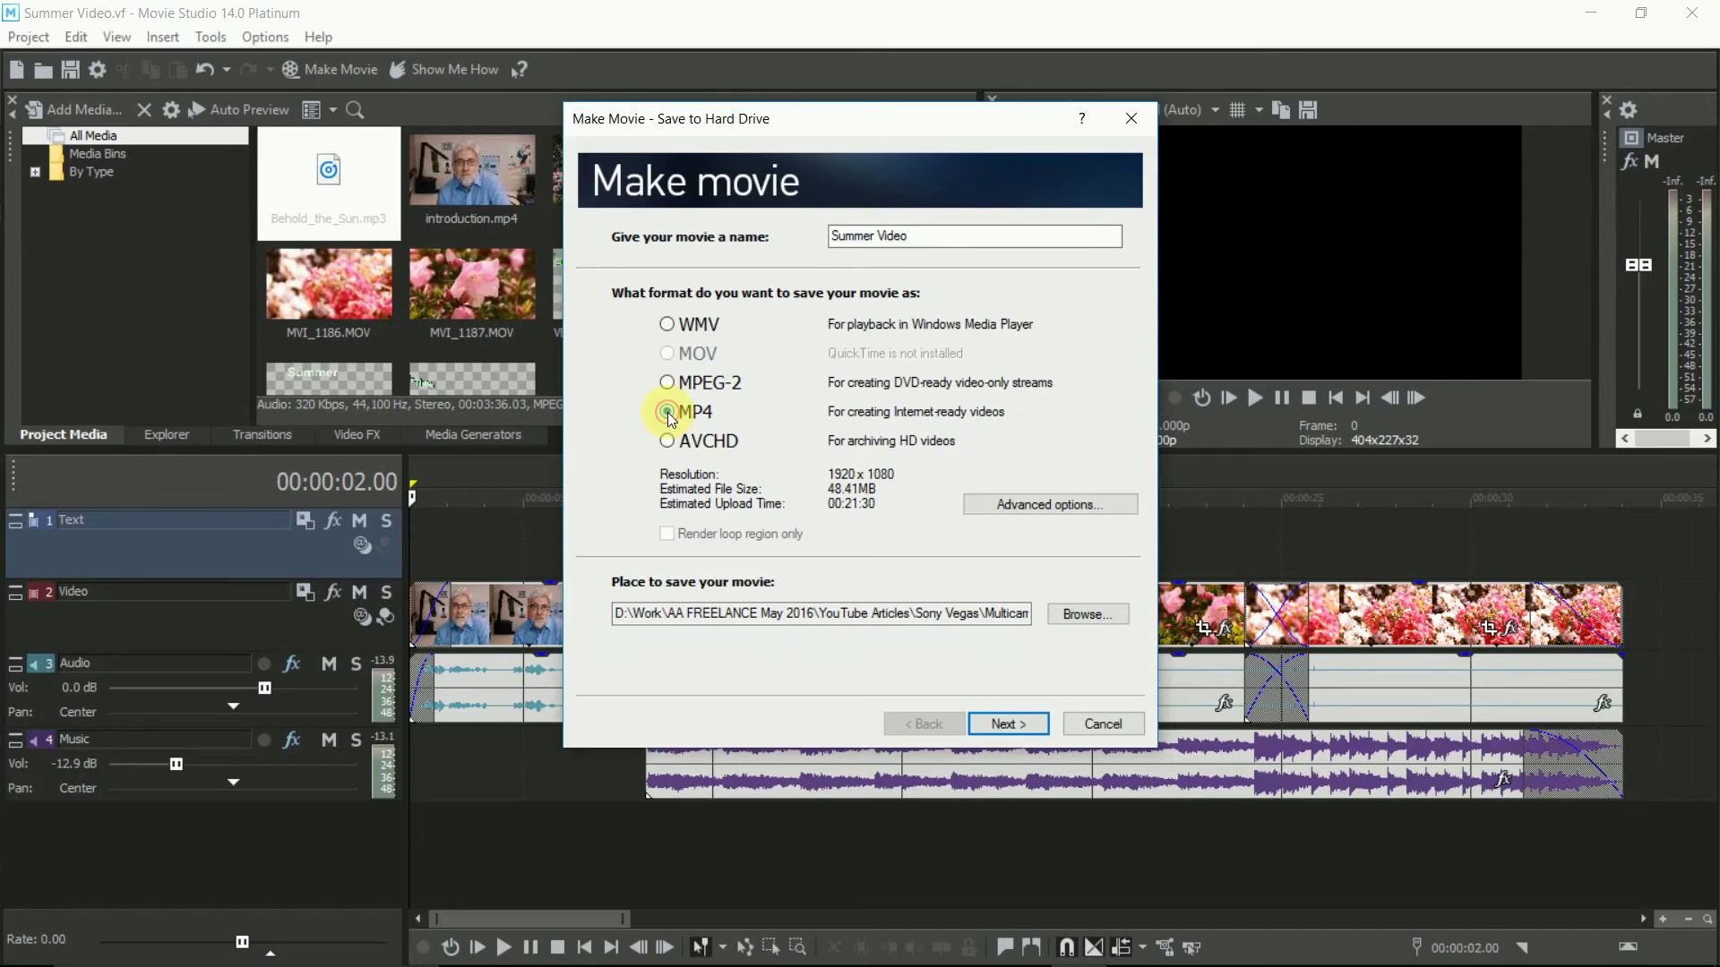
pyautogui.click(1009, 722)
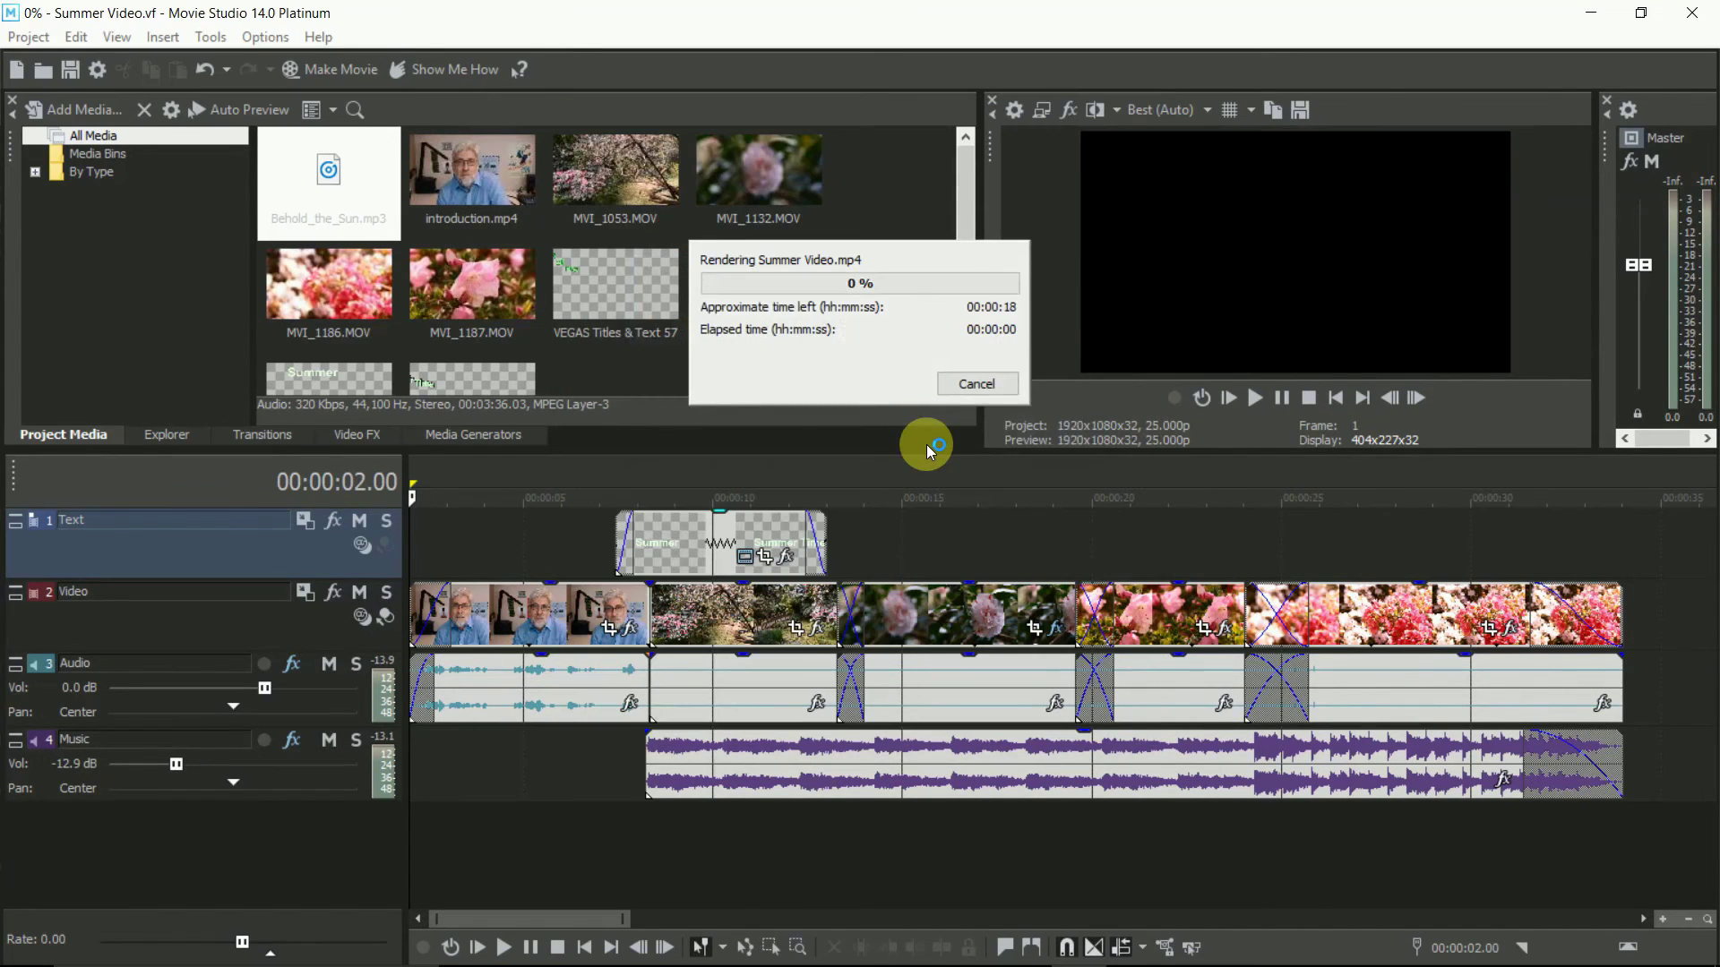